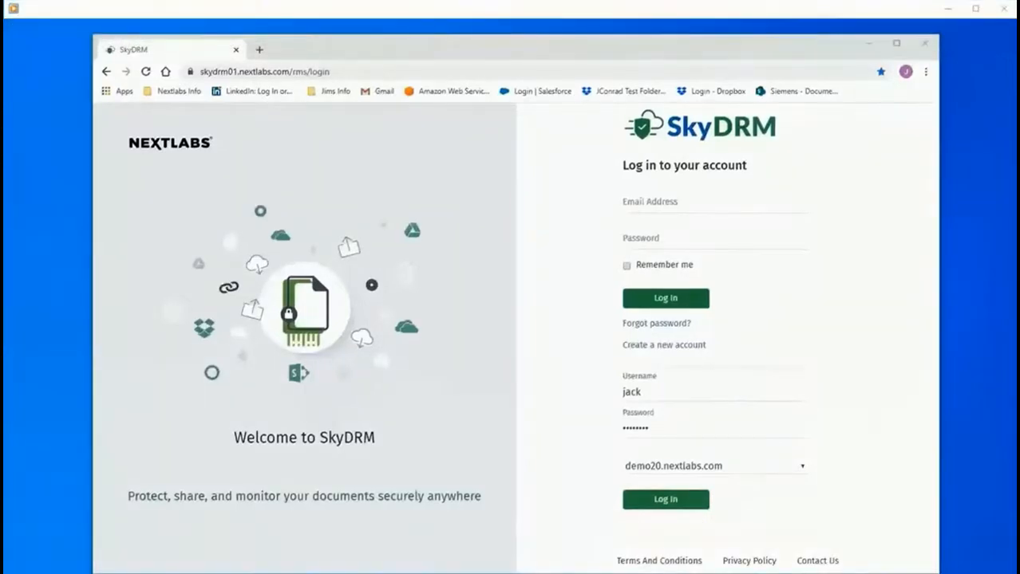
Sign in, dismiss the MyDrive tip, and open the Blade Runner project's Policies page.
left_click(673, 509)
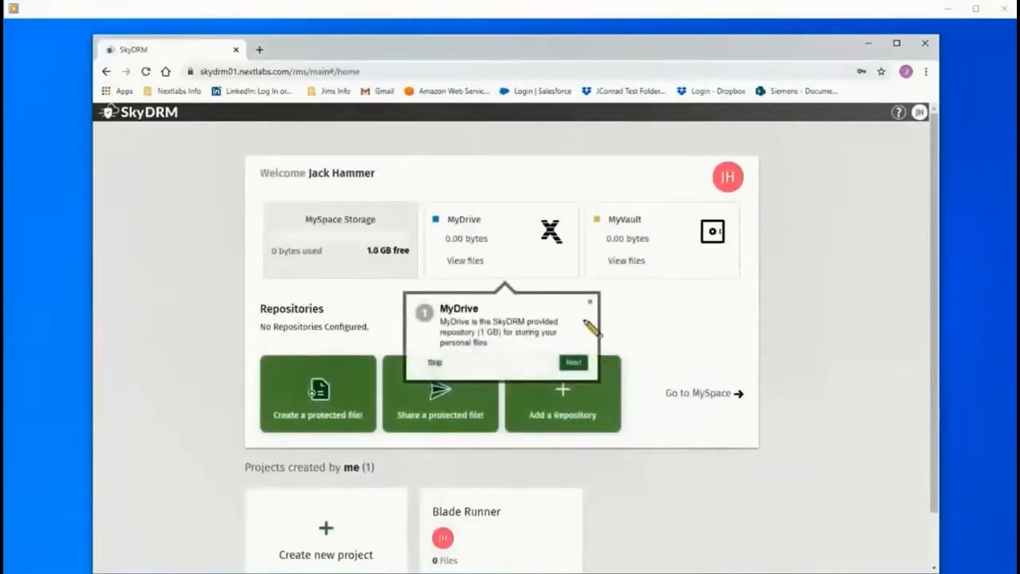
left_click(589, 304)
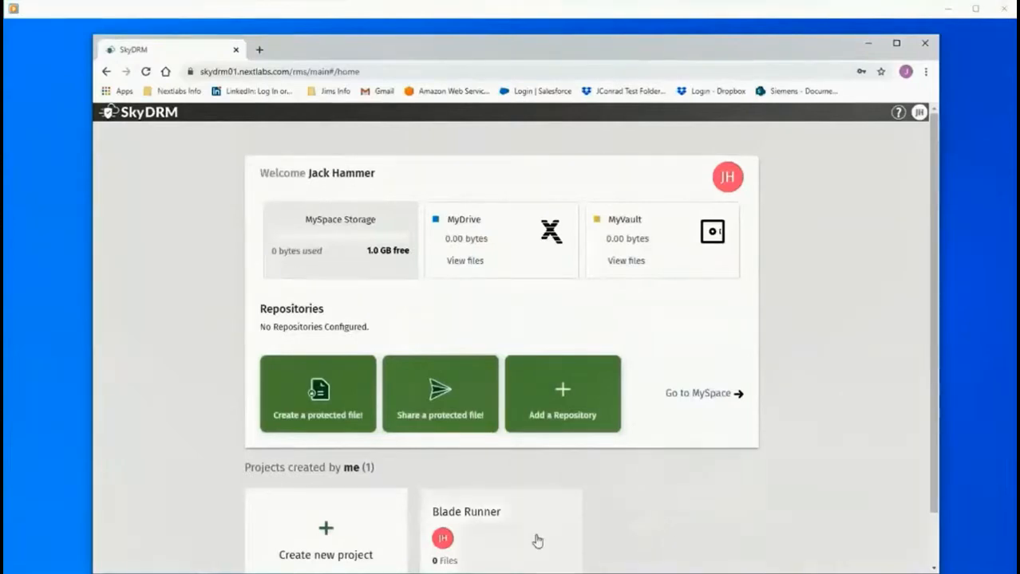
left_click(487, 539)
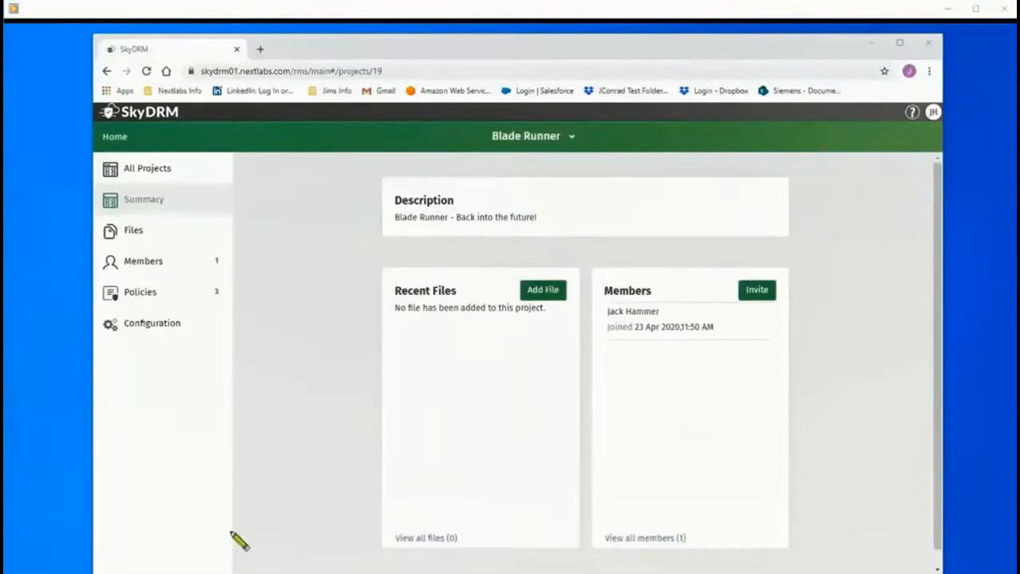
left_click(138, 293)
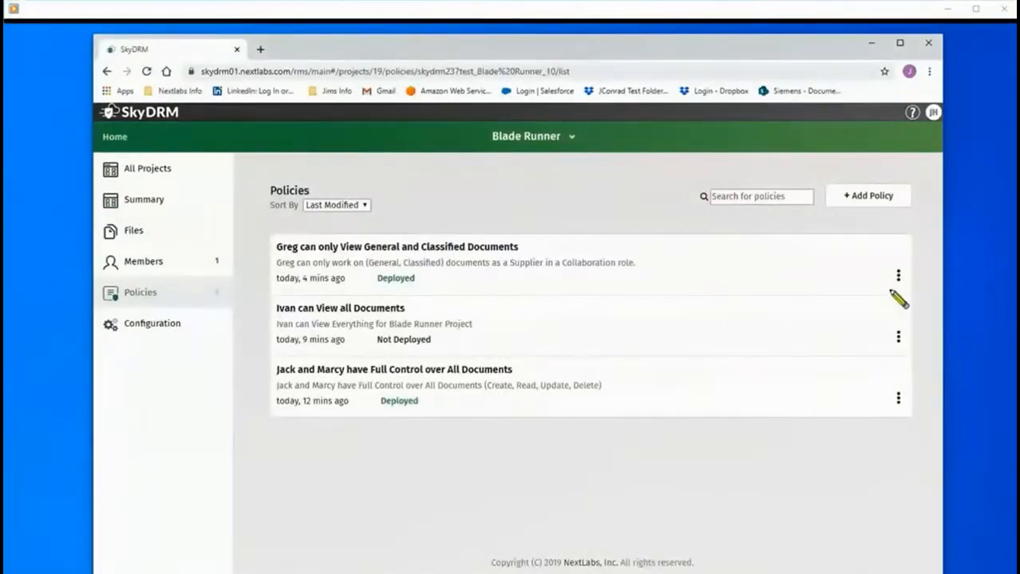
Review the supplier policy's General/classified, ShockG user and View/Print/Save As/Edit conditions, then leave unsaved.
left_click(859, 278)
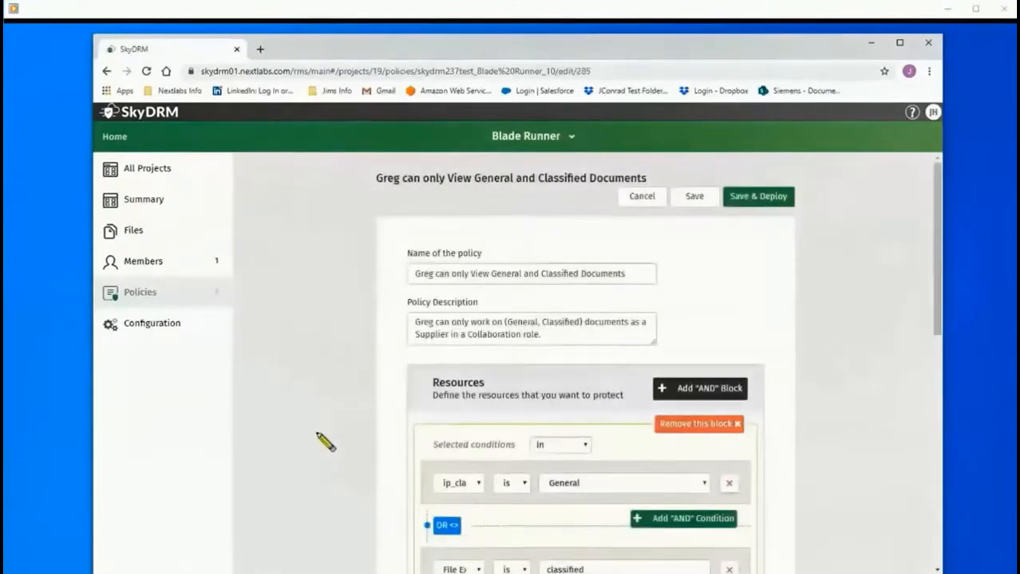
scroll(325, 443, "down", 1)
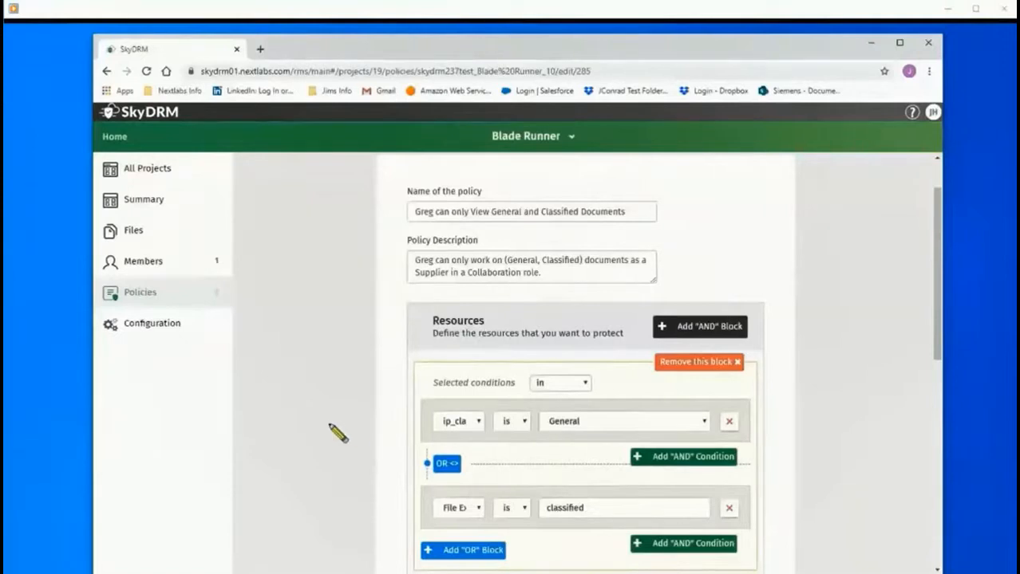
scroll(338, 433, "down", 1)
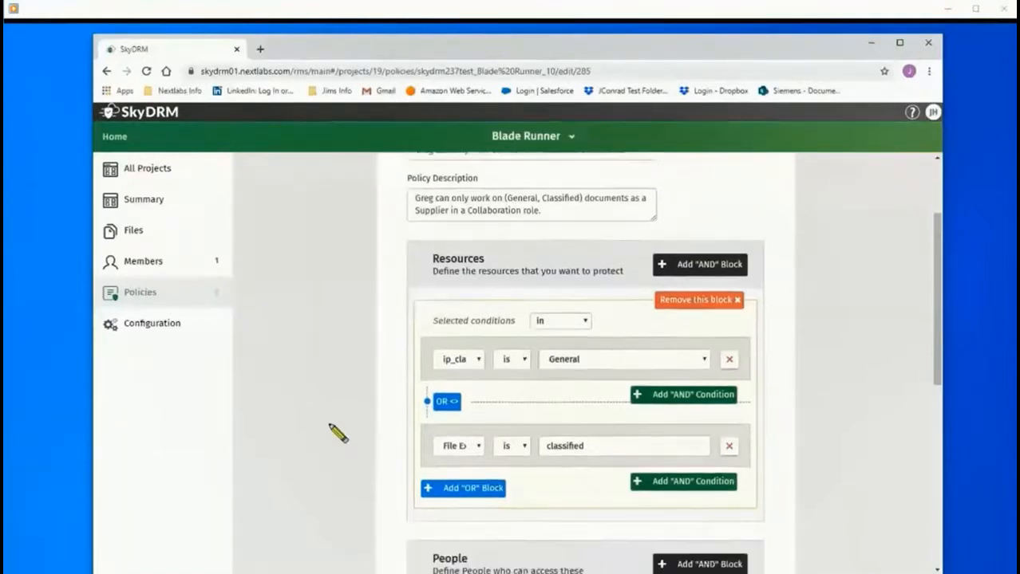
scroll(338, 434, "down", 2)
scroll(337, 433, "down", 4)
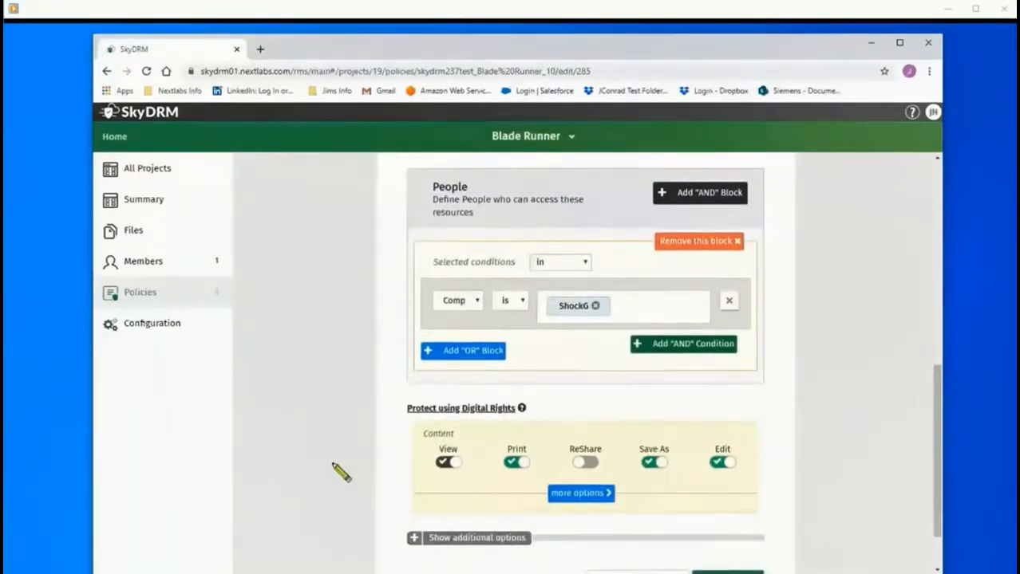
scroll(337, 470, "up", 1)
scroll(340, 472, "up", 3)
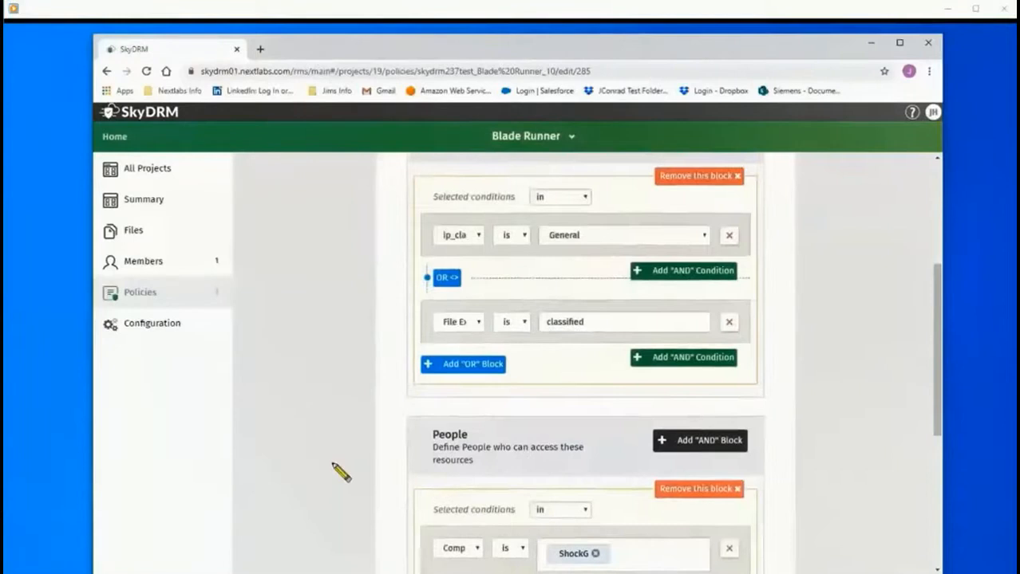
scroll(336, 471, "down", 1)
left_click(155, 296)
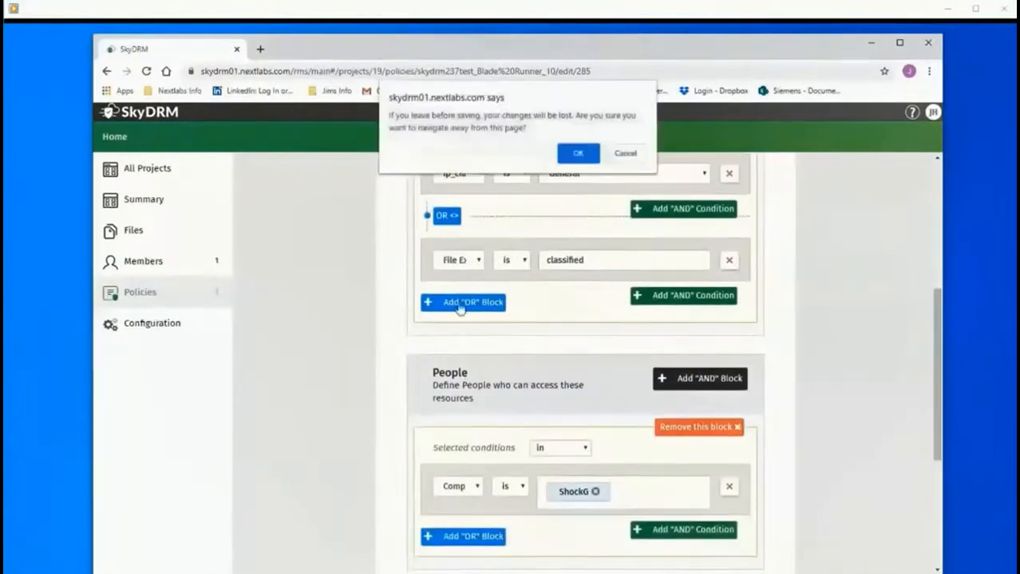
left_click(577, 154)
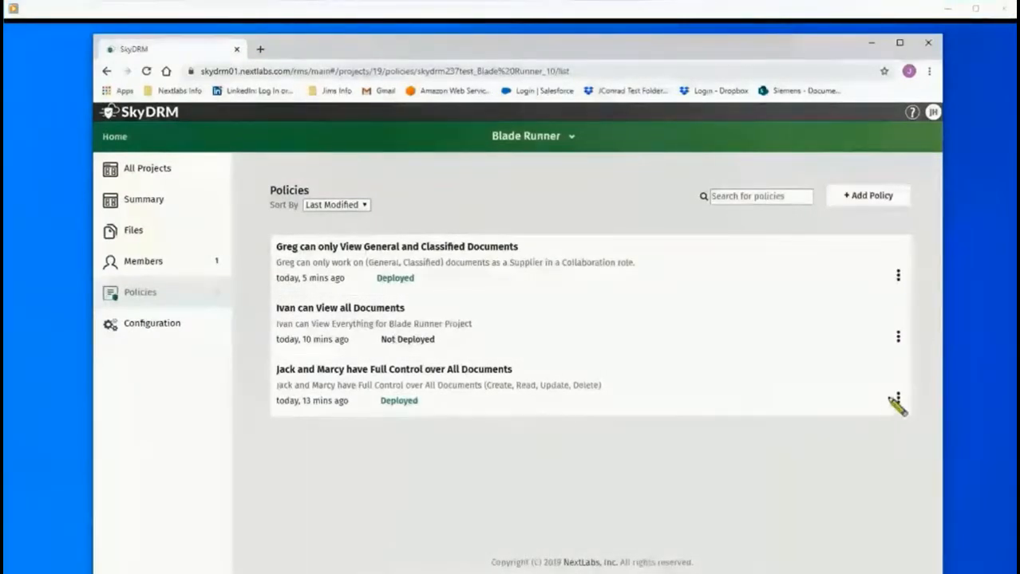
Scroll through the full-control policy's resources, people and rights, then cancel without changes.
left_click(860, 400)
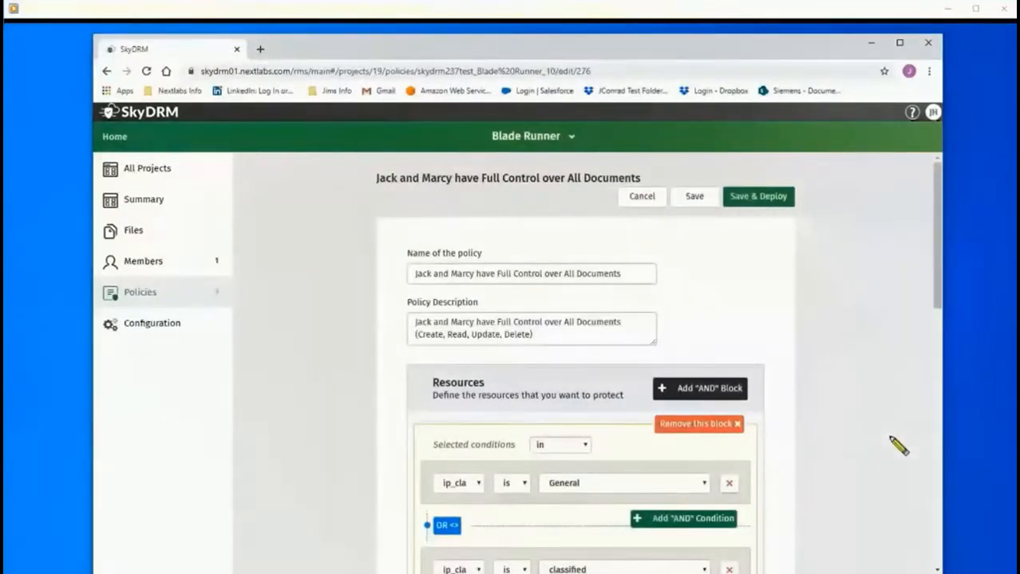
scroll(898, 447, "down", 2)
scroll(898, 446, "down", 1)
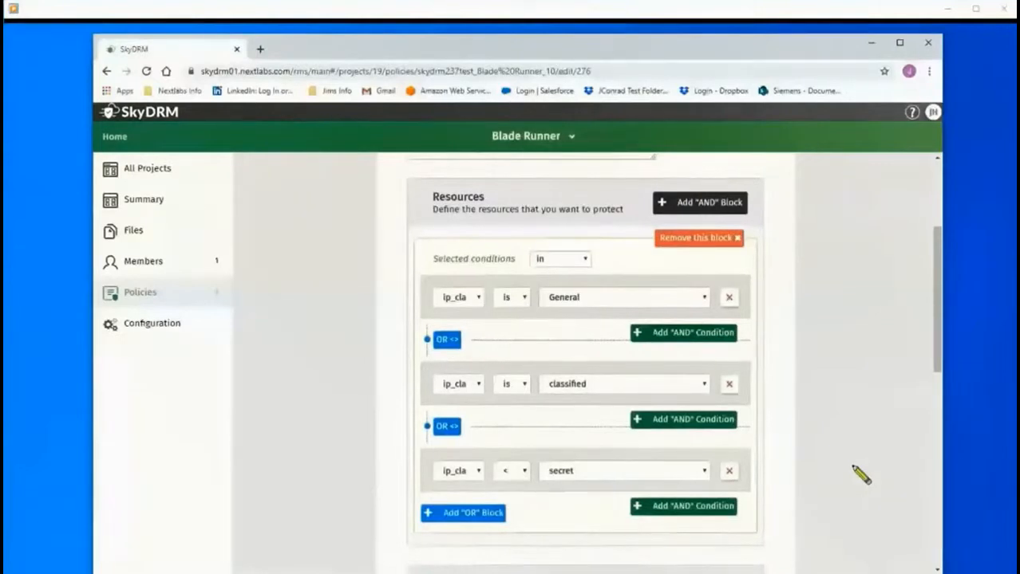
scroll(861, 473, "down", 4)
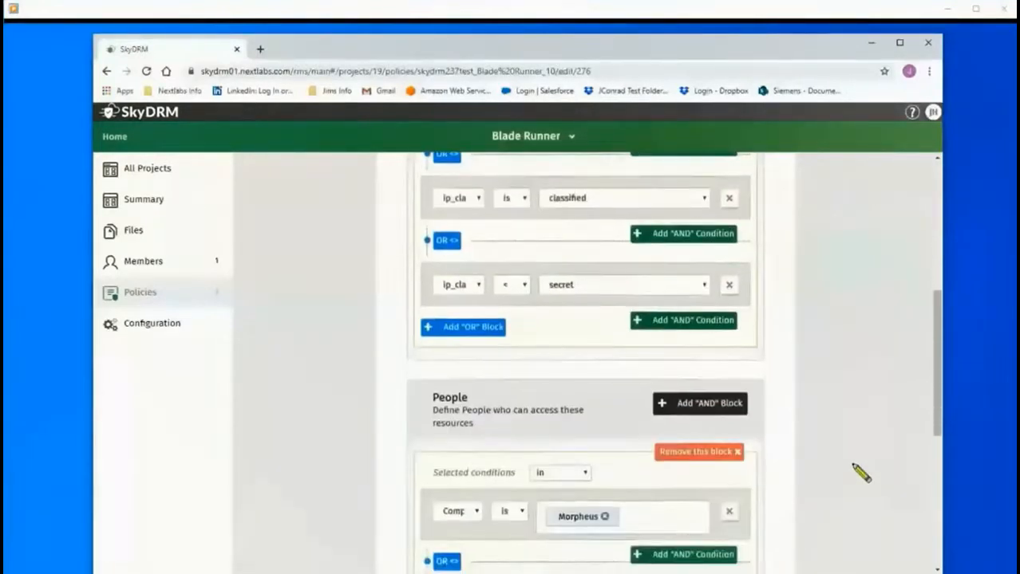
scroll(861, 473, "down", 2)
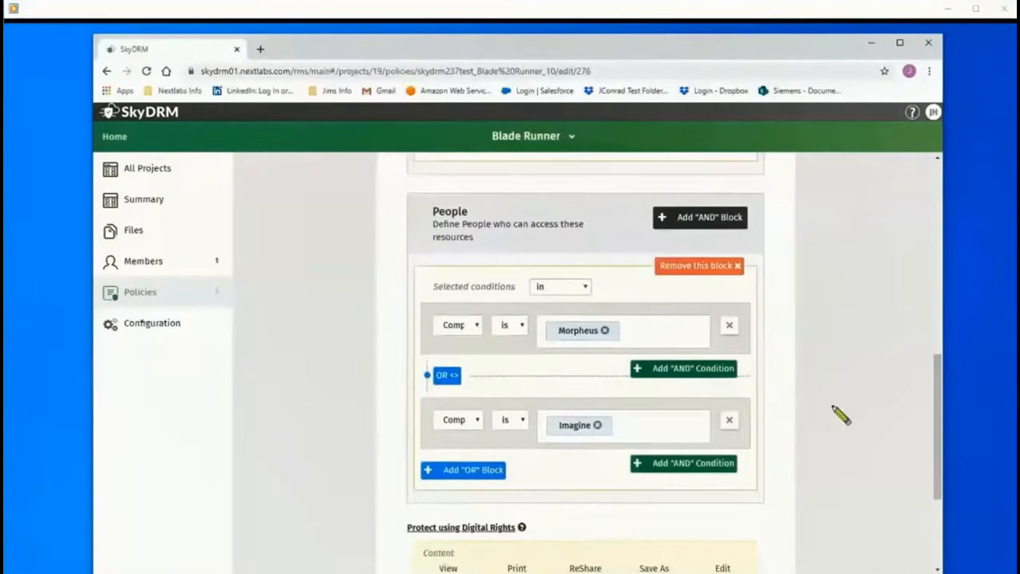
scroll(849, 435, "down", 2)
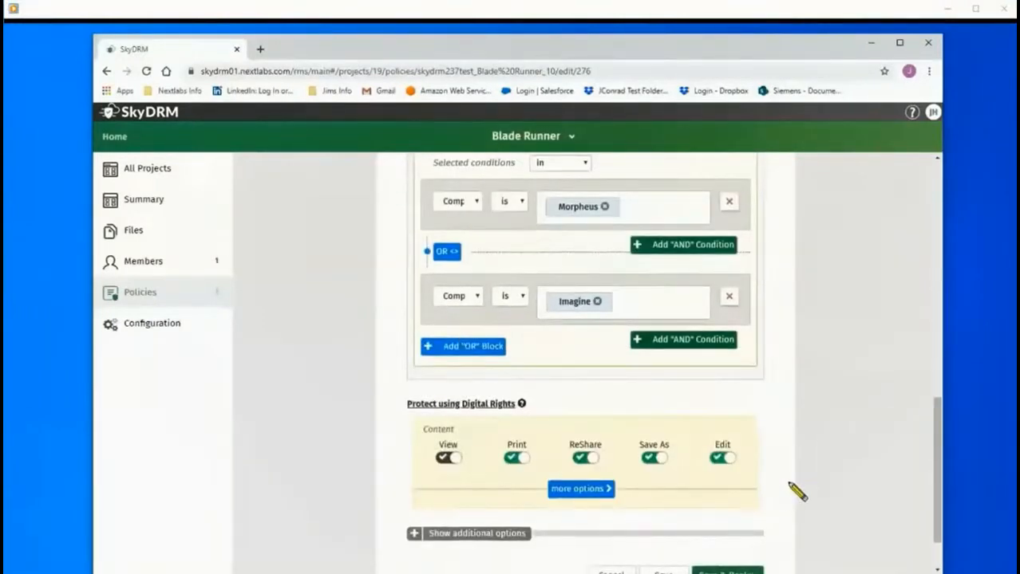
scroll(792, 487, "down", 1)
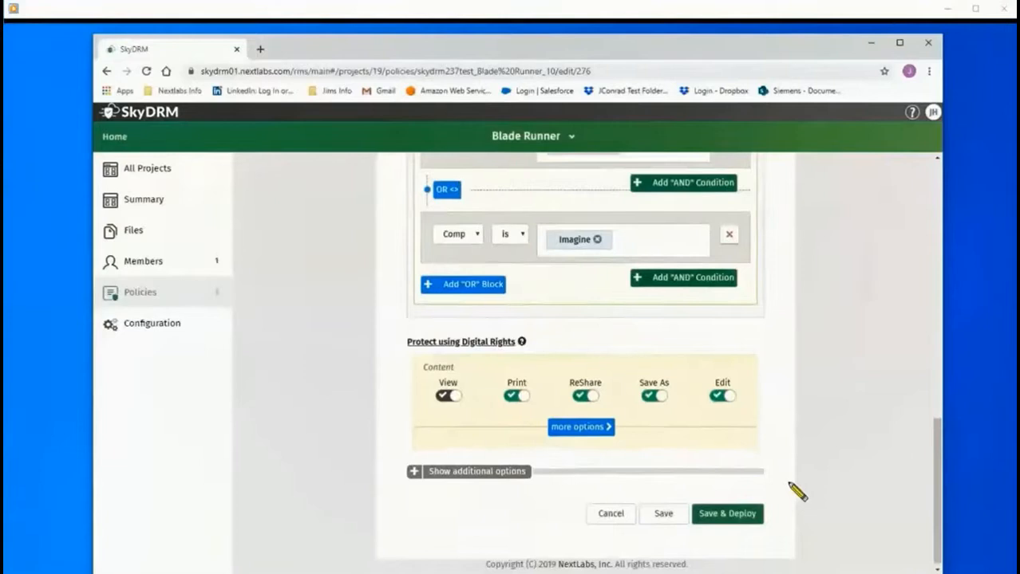
left_click(612, 514)
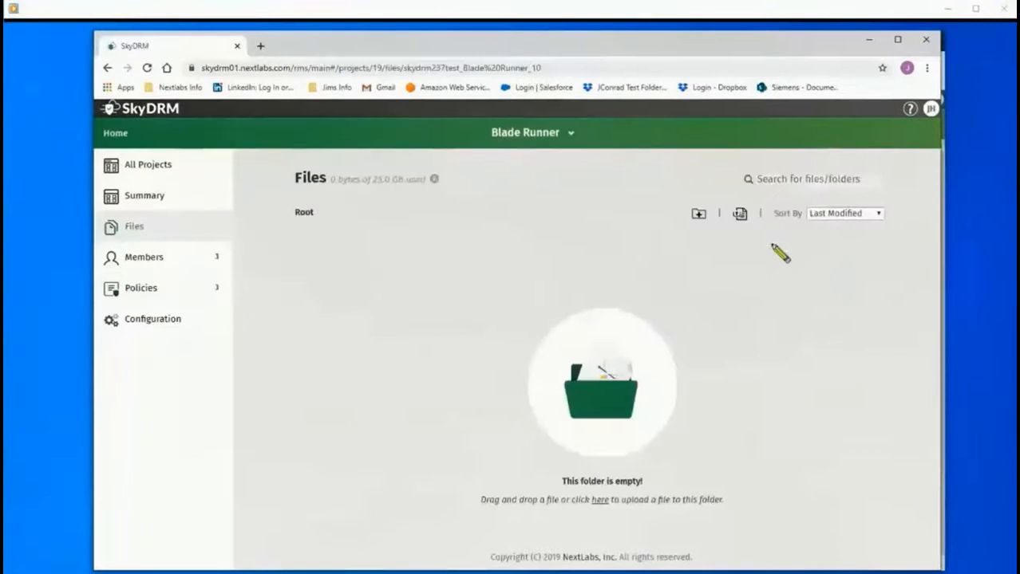
Upload SkyDRM_BR_General_Info.docx from local files with the company-defined General classification.
left_click(740, 215)
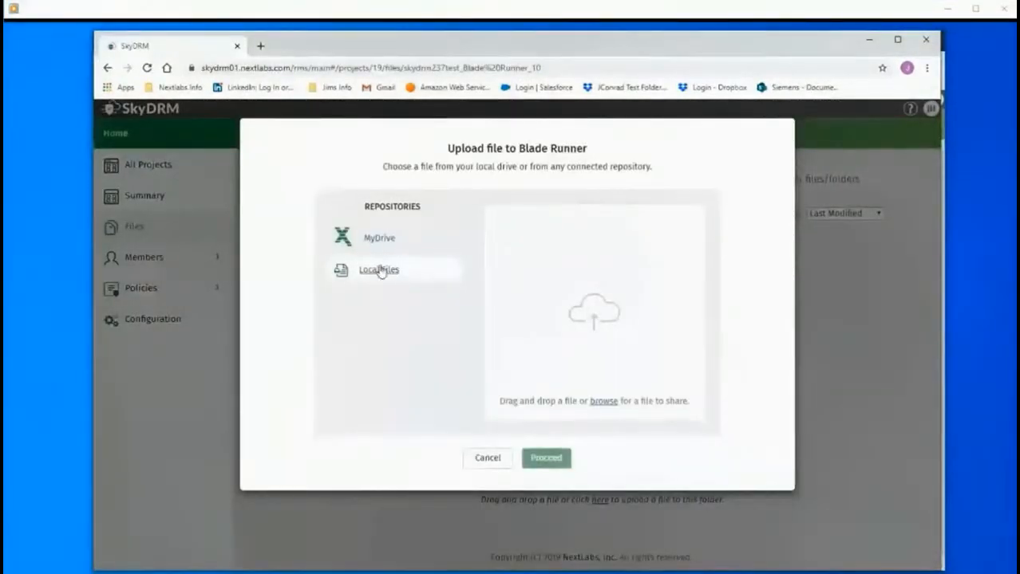
left_click(604, 408)
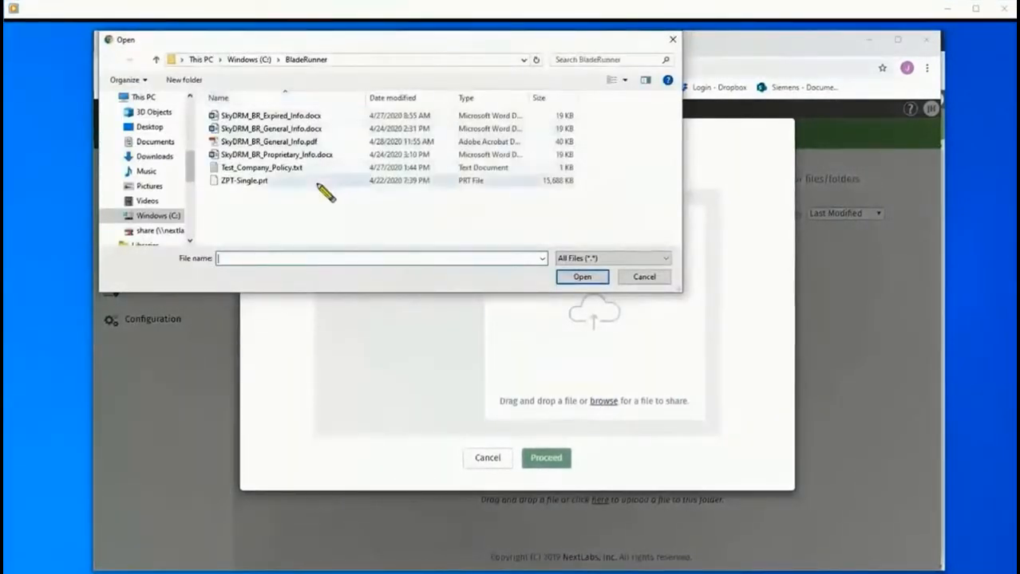
left_click(315, 134)
left_click(582, 277)
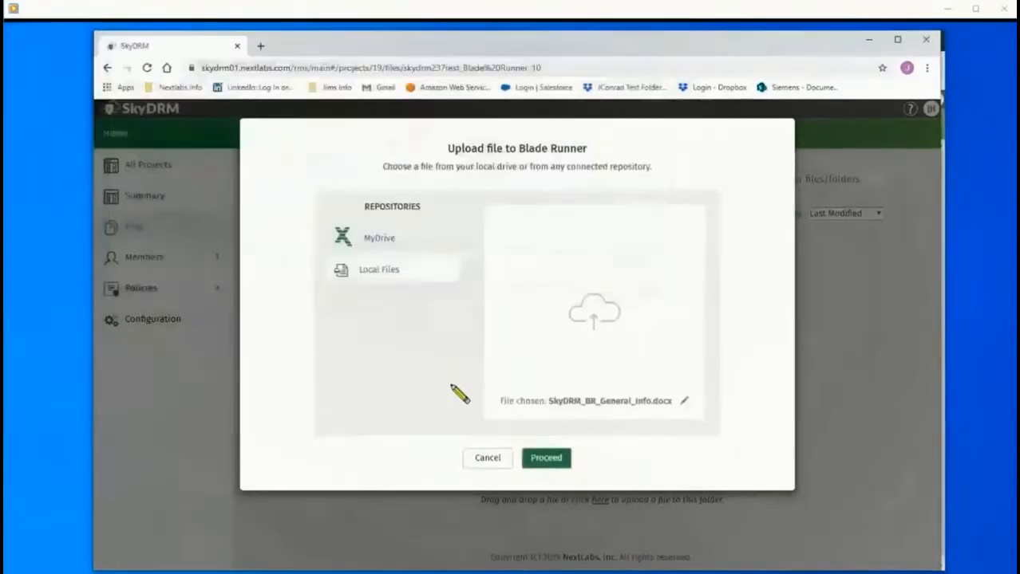
left_click(534, 457)
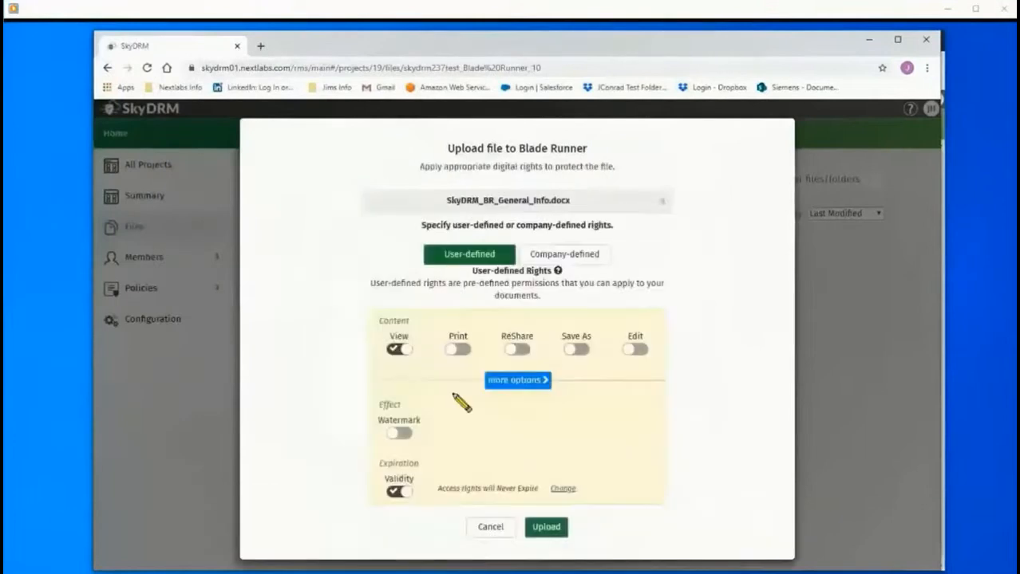
left_click(563, 255)
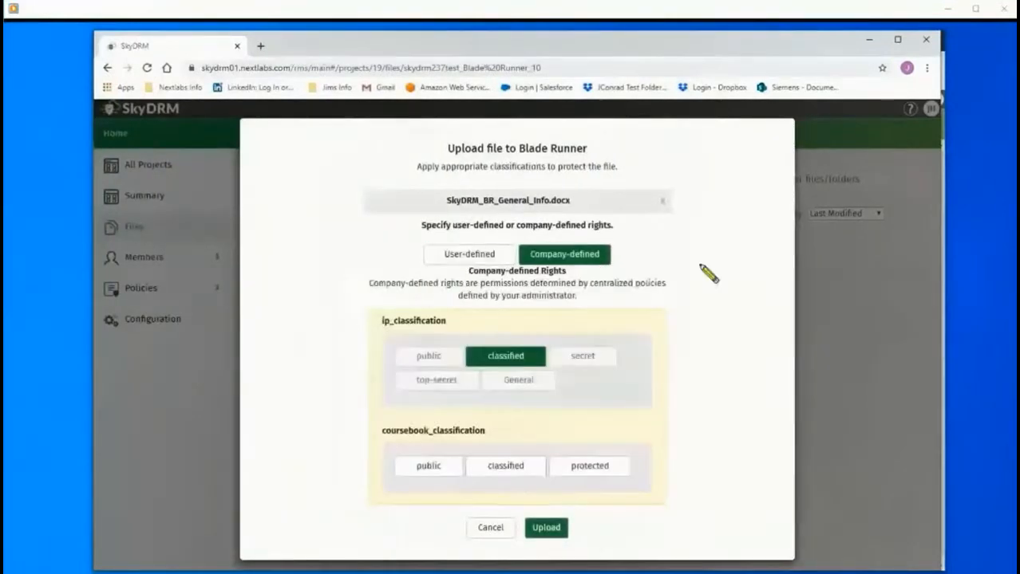
left_click(518, 380)
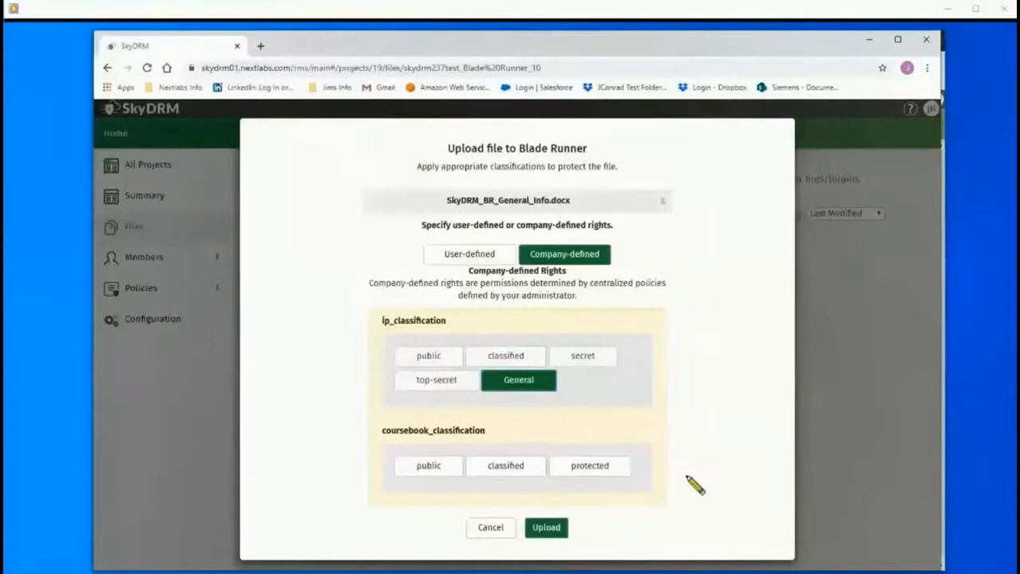
left_click(557, 530)
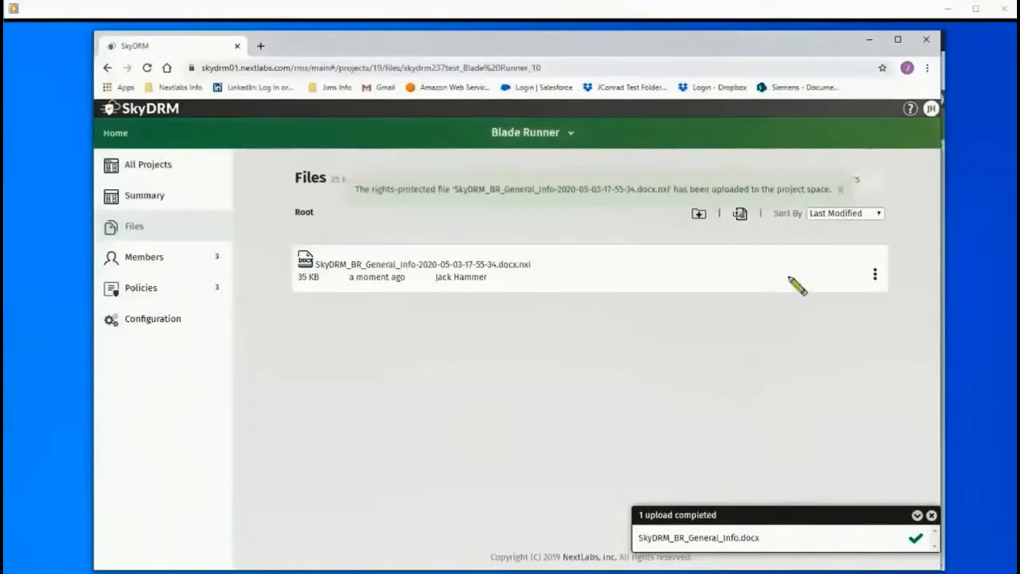
left_click(698, 213)
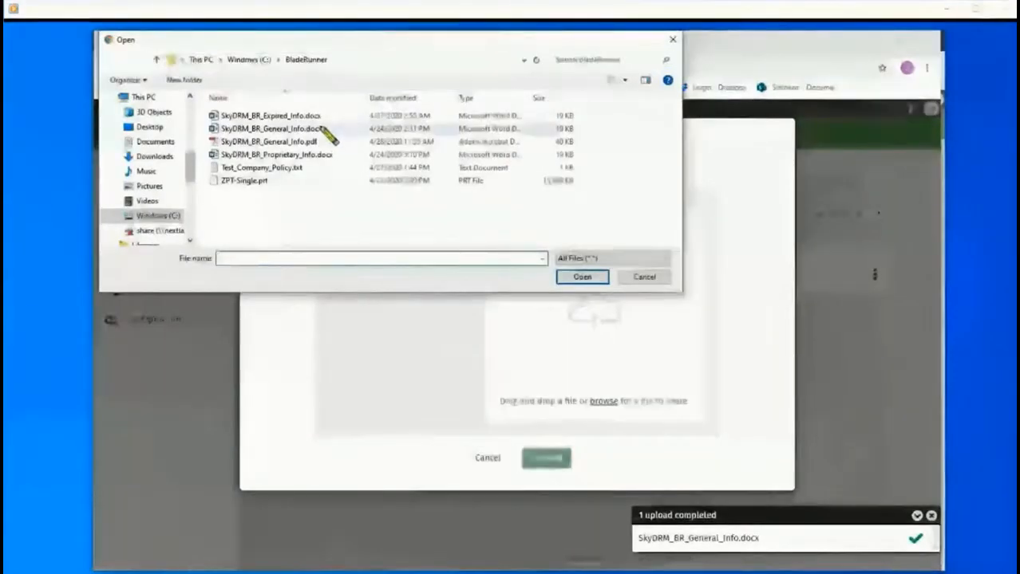
Upload SkyDRM_BR_Expired_Info.docx with rights expiring on May 5, 2020.
left_click(313, 118)
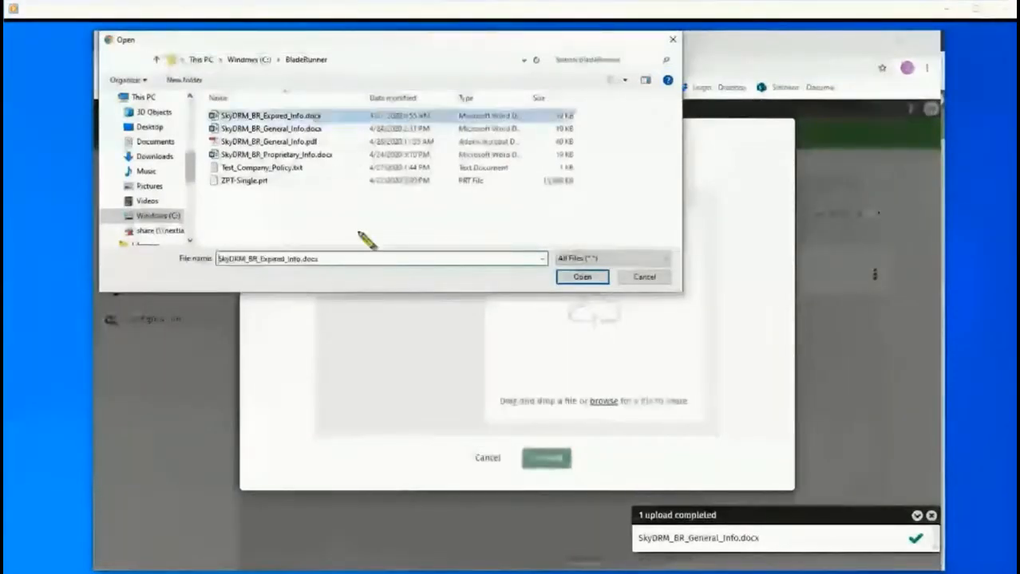
left_click(582, 281)
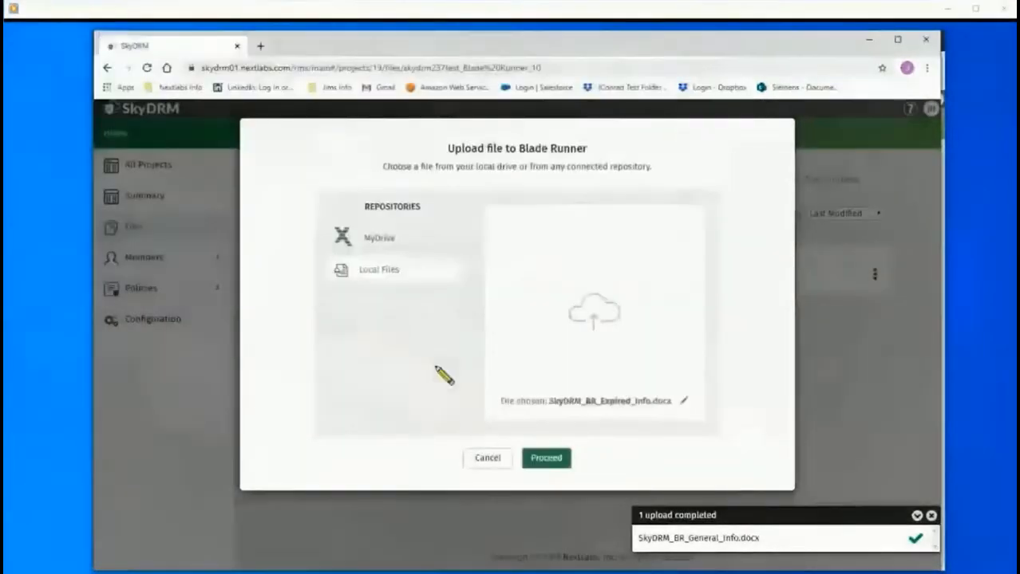
left_click(547, 460)
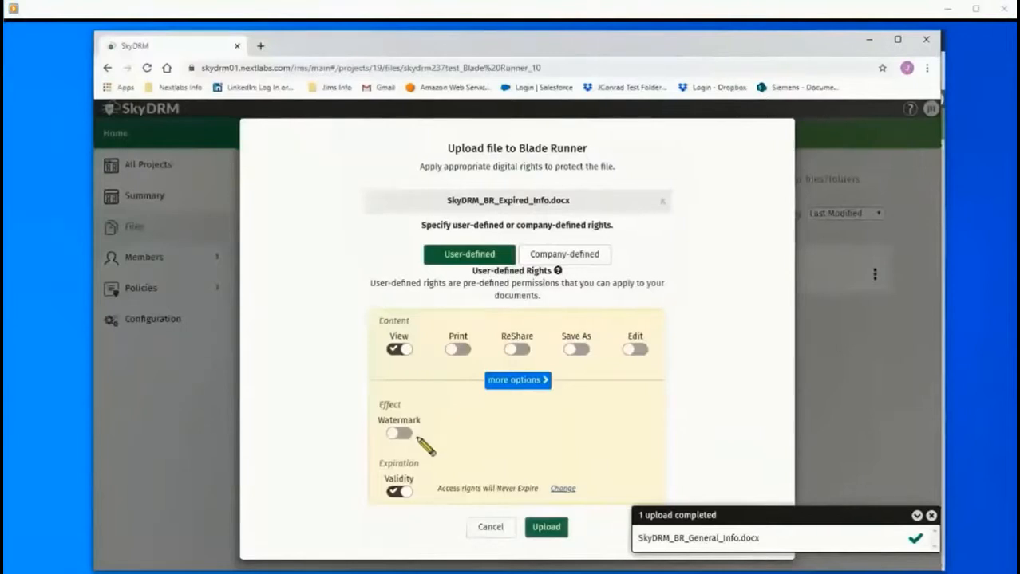
left_click(563, 489)
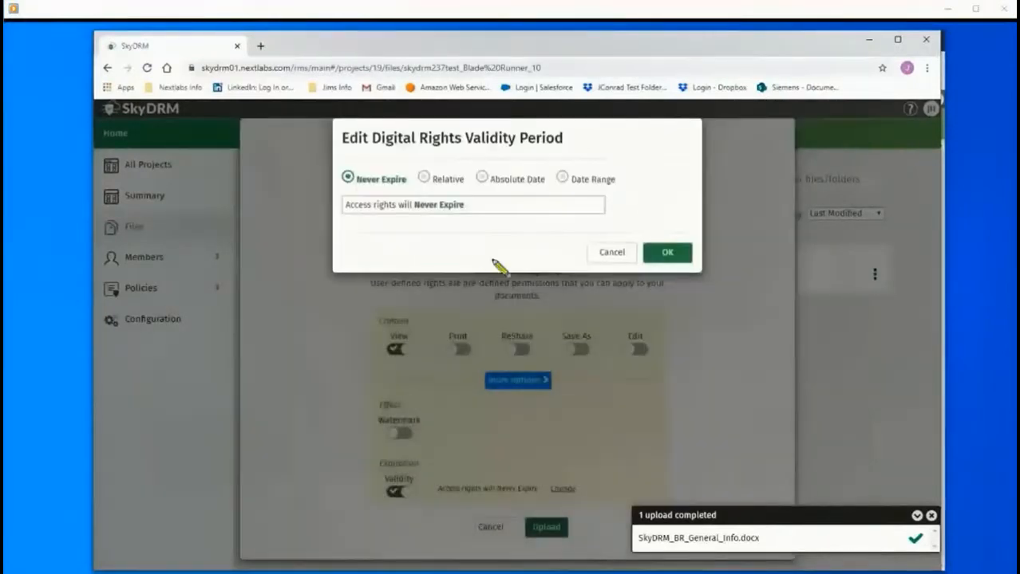
left_click(482, 178)
left_click(351, 232)
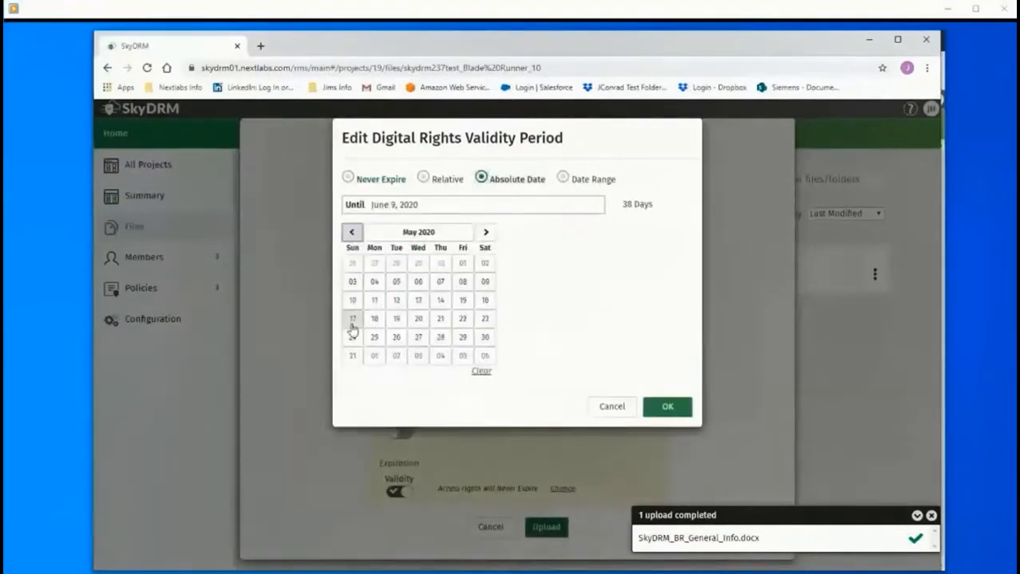
left_click(396, 281)
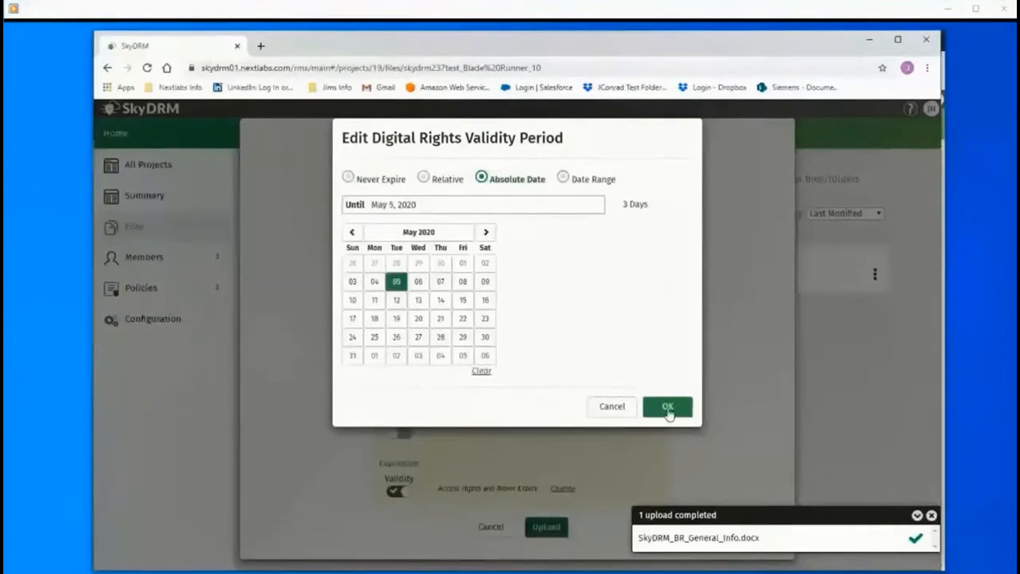
left_click(667, 408)
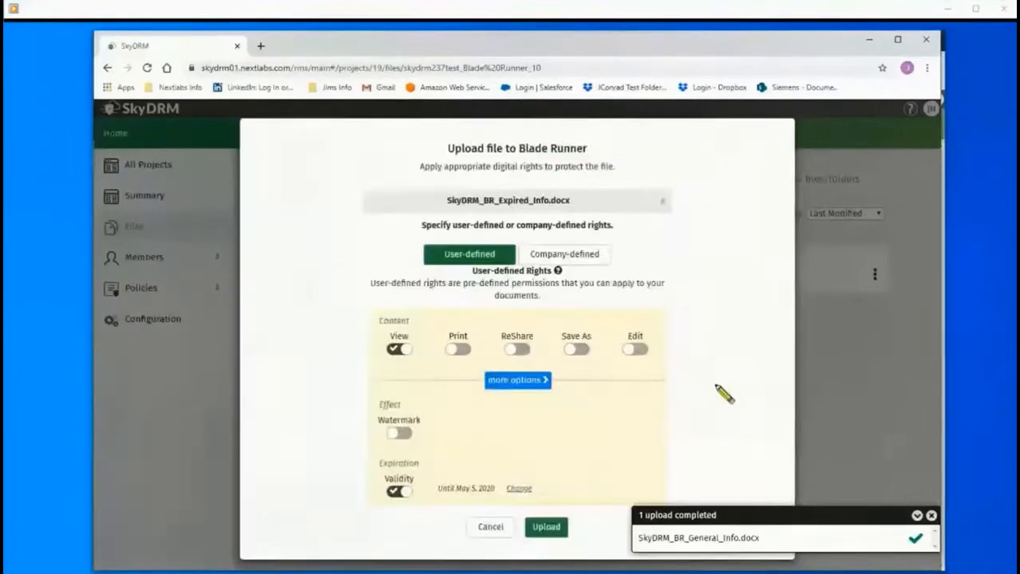
left_click(546, 530)
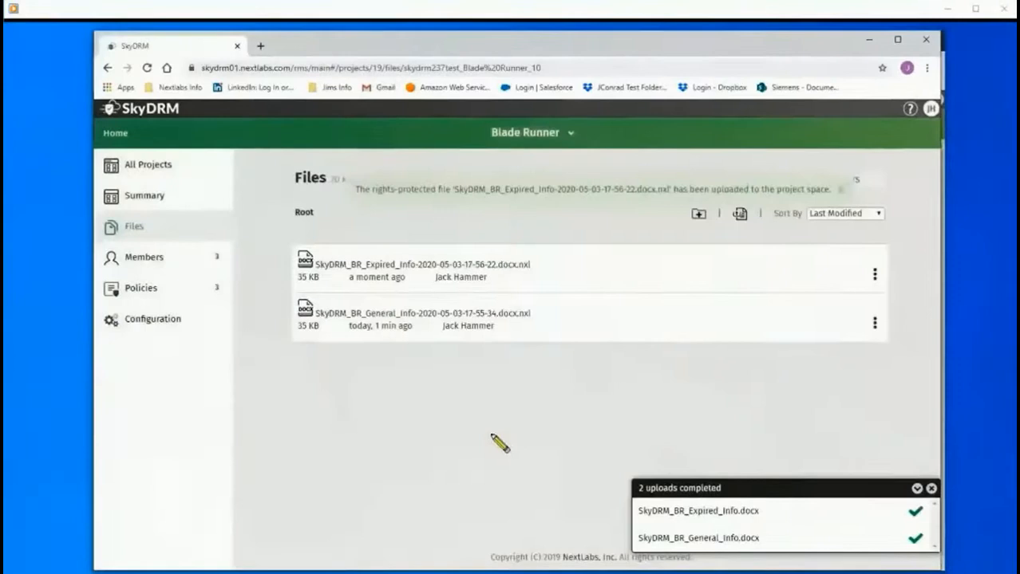
left_click(739, 216)
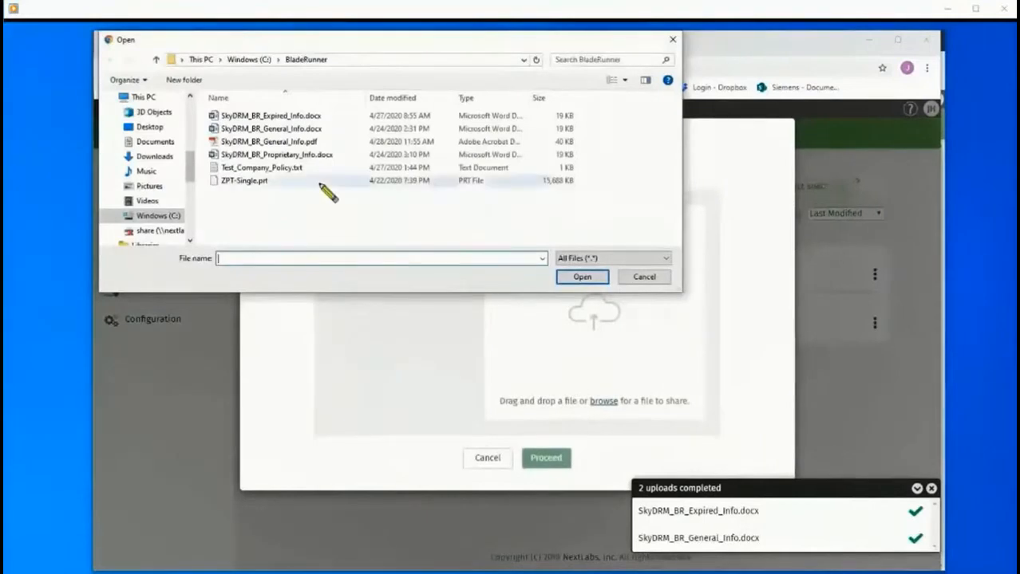
Upload SkyDRM_BR_General_Info.pdf classified company-defined General, then close the upload progress panel.
left_click(318, 143)
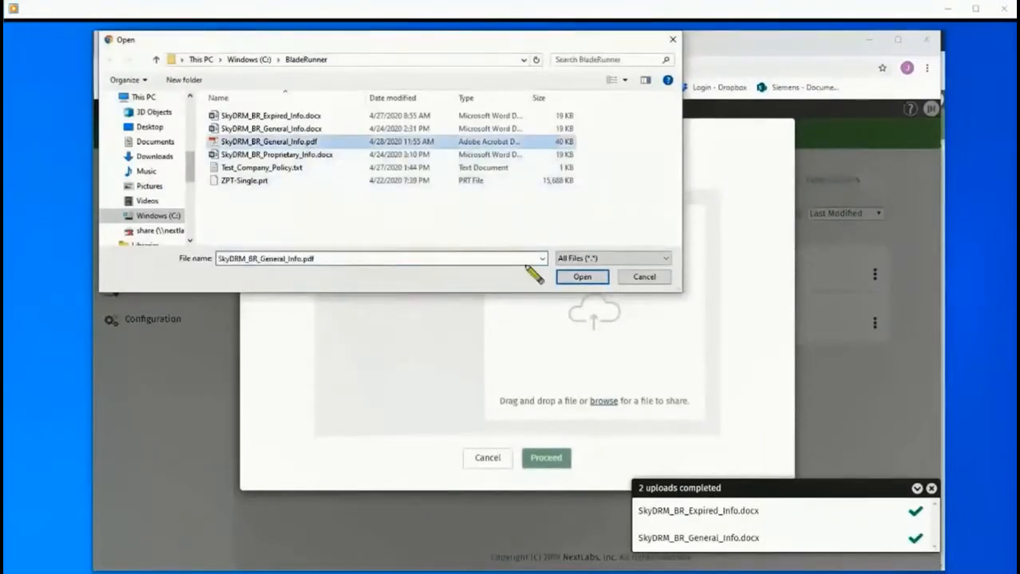
left_click(581, 277)
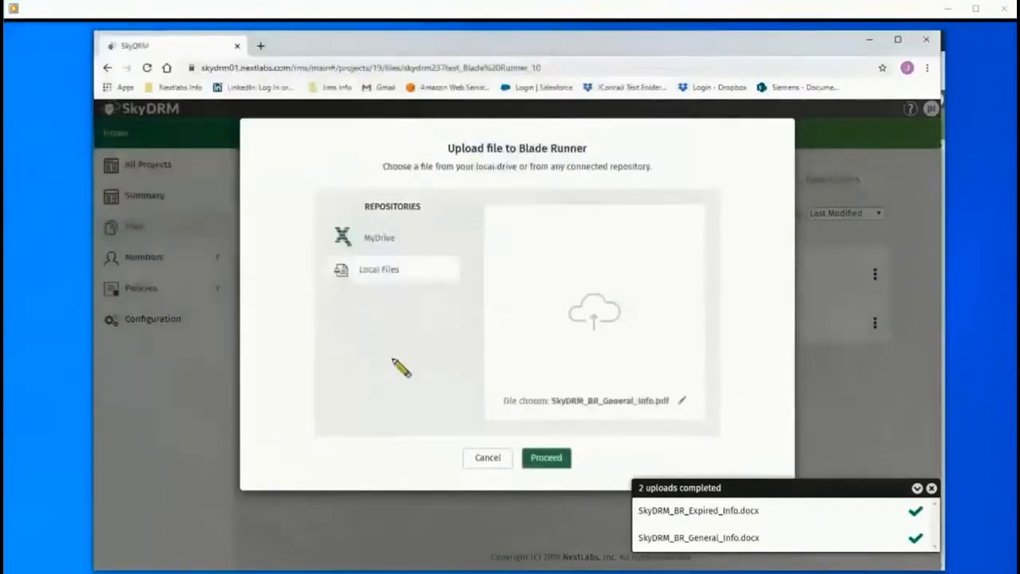
left_click(541, 459)
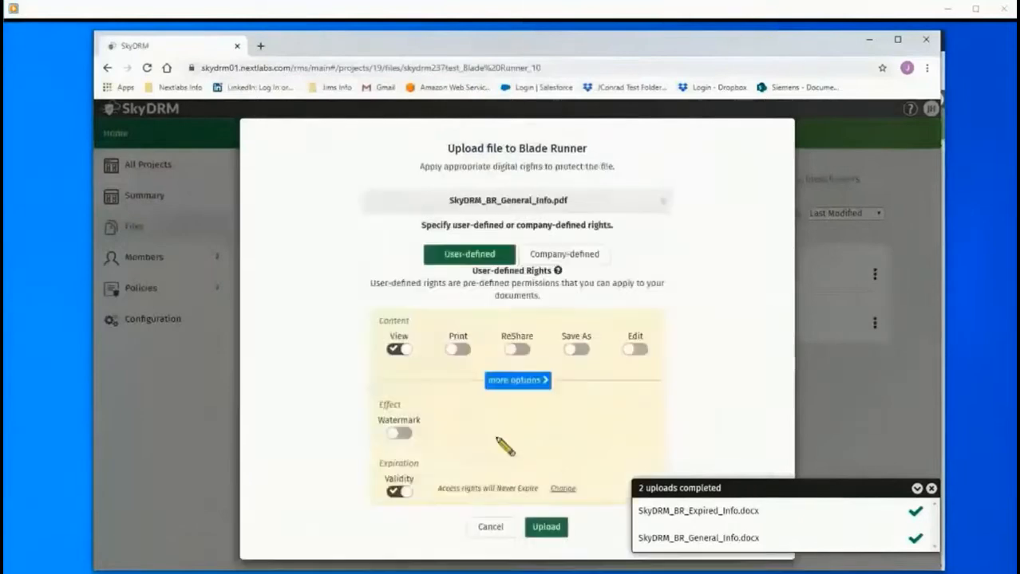
left_click(577, 260)
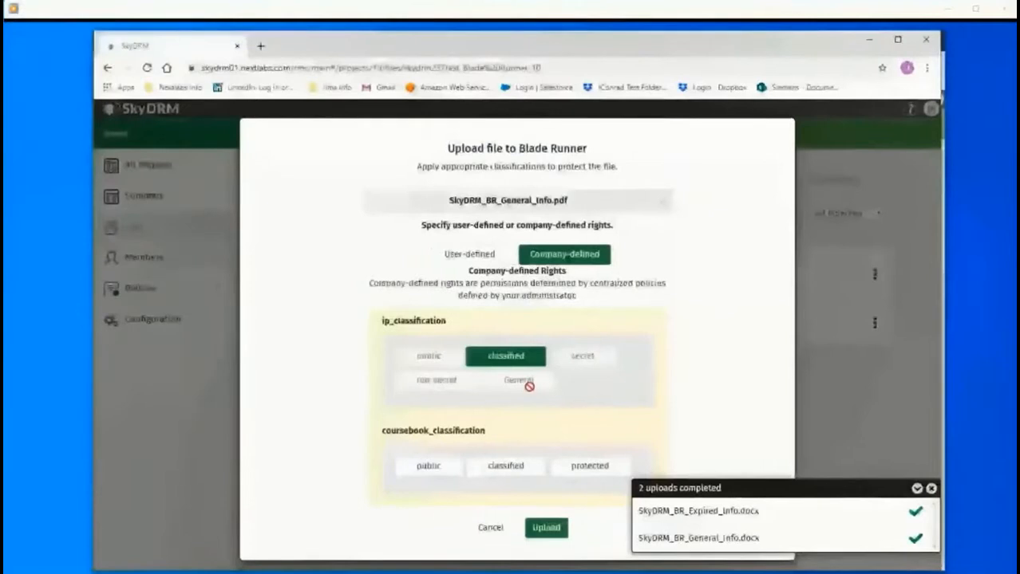
left_click(530, 357)
left_click(519, 381)
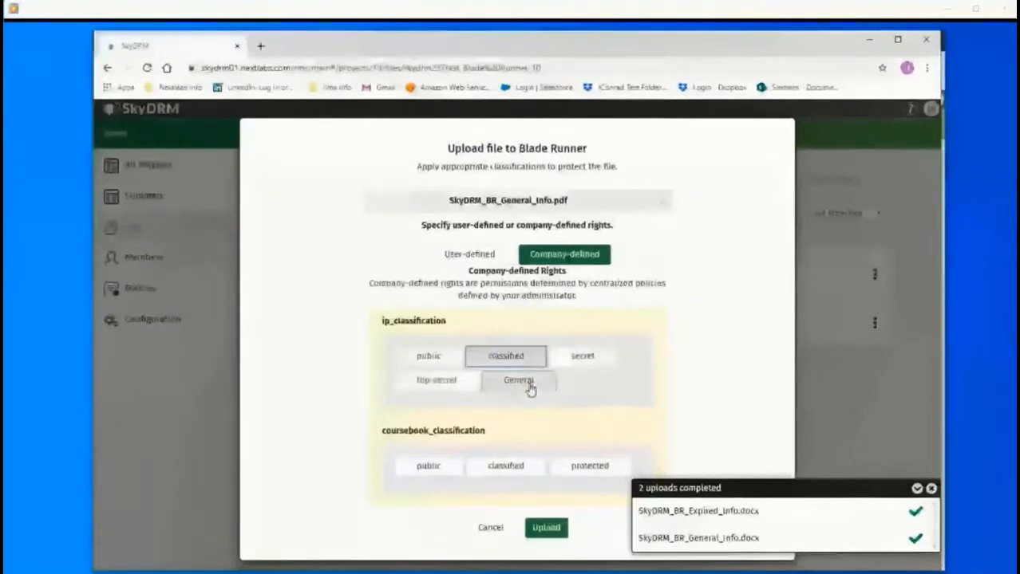
left_click(563, 529)
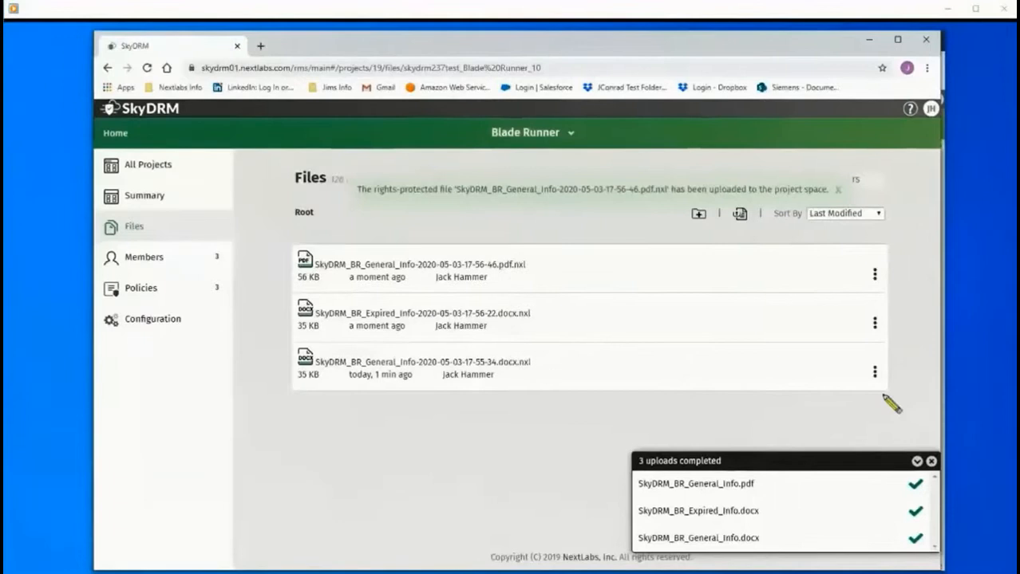
left_click(932, 462)
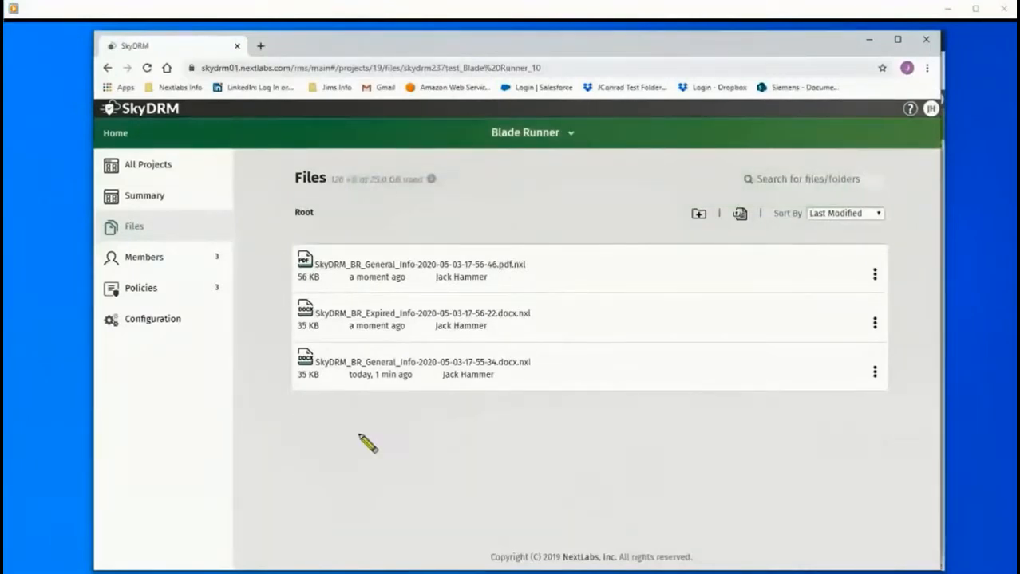
Open the General PDF and the Expired_Info document in the viewer, closing each afterwards.
left_click(417, 266)
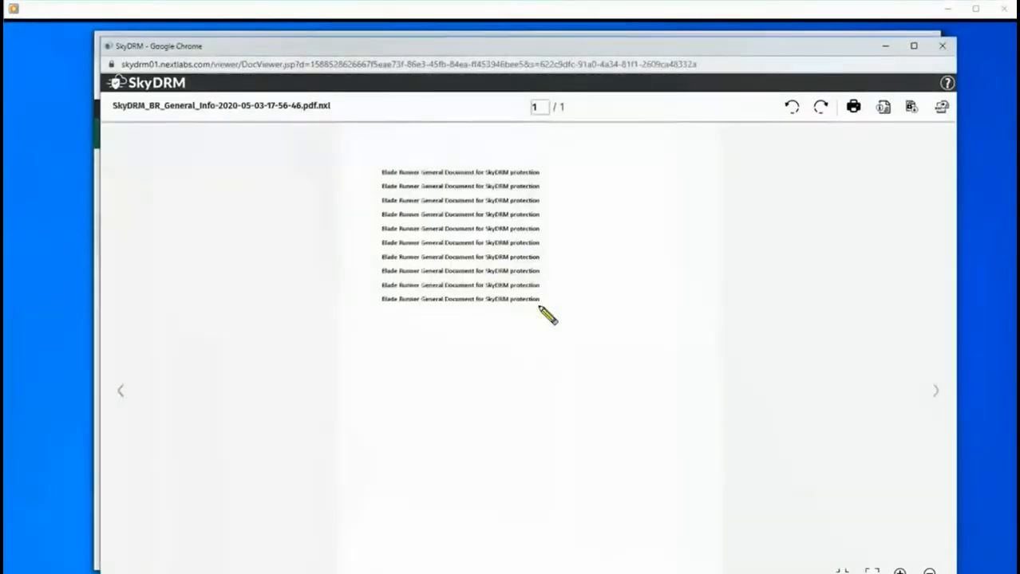
left_click(941, 46)
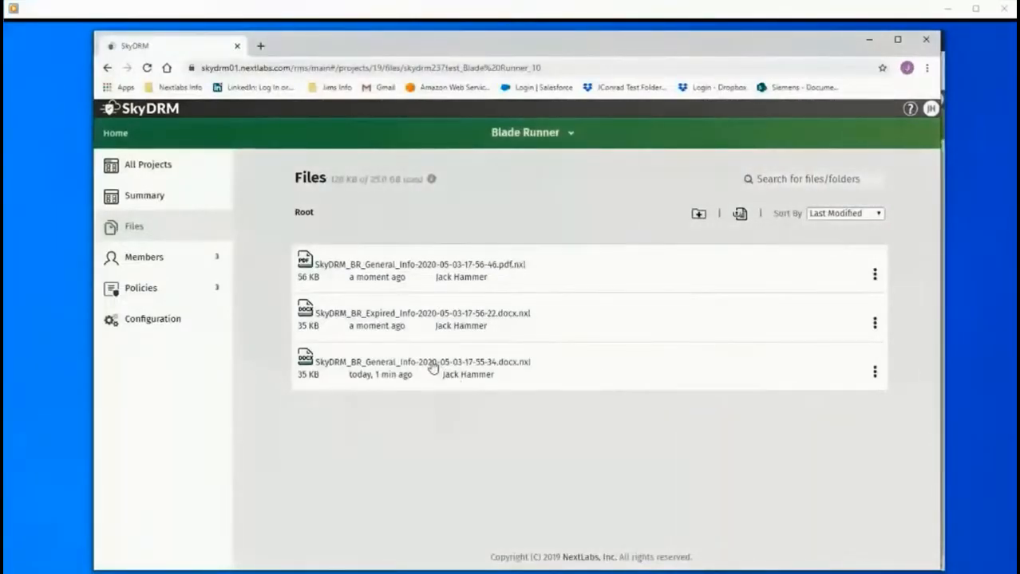
left_click(424, 319)
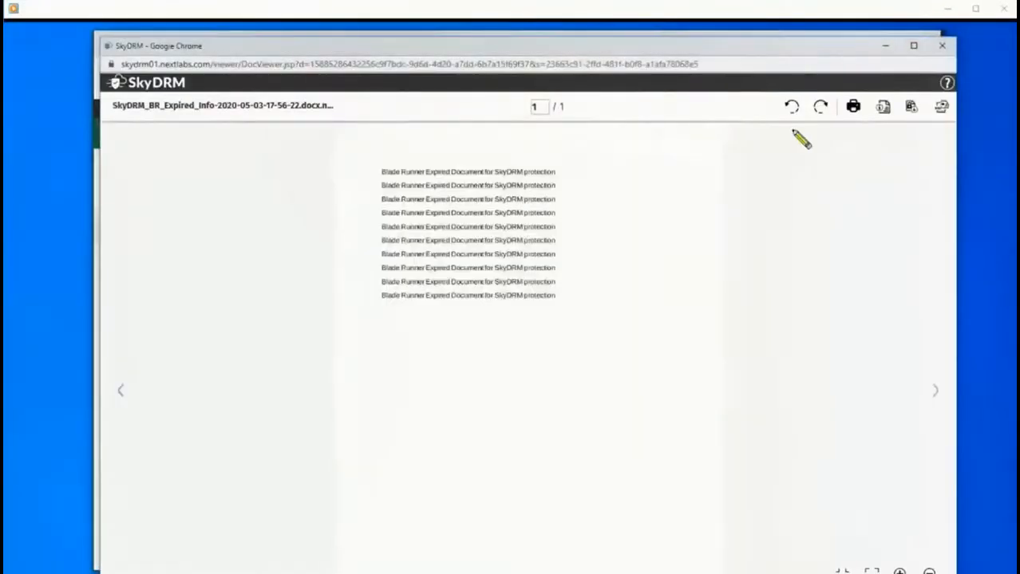
left_click(942, 45)
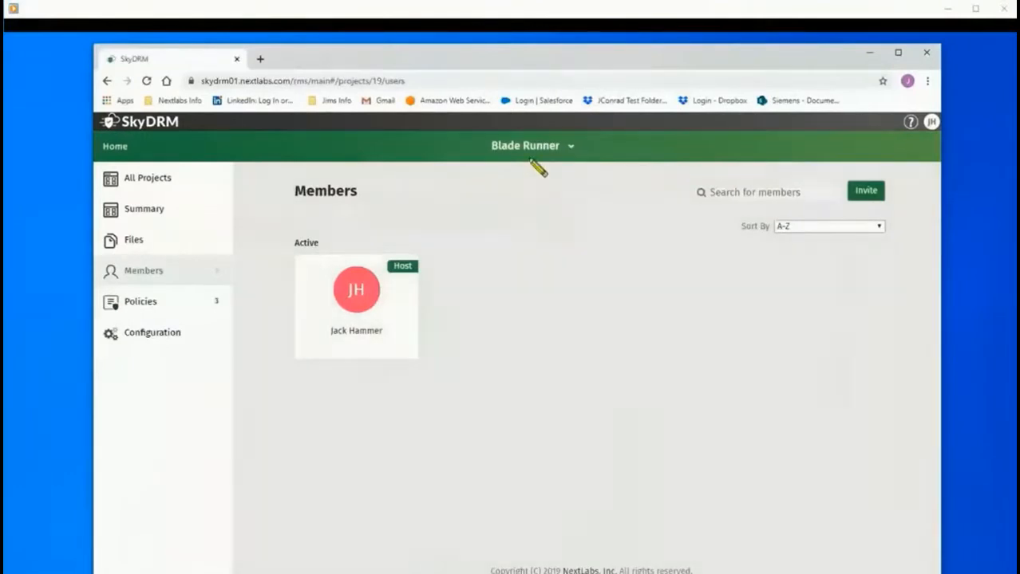
Send invitations to the two new users' e-mail addresses with a join message, then switch windows.
left_click(870, 195)
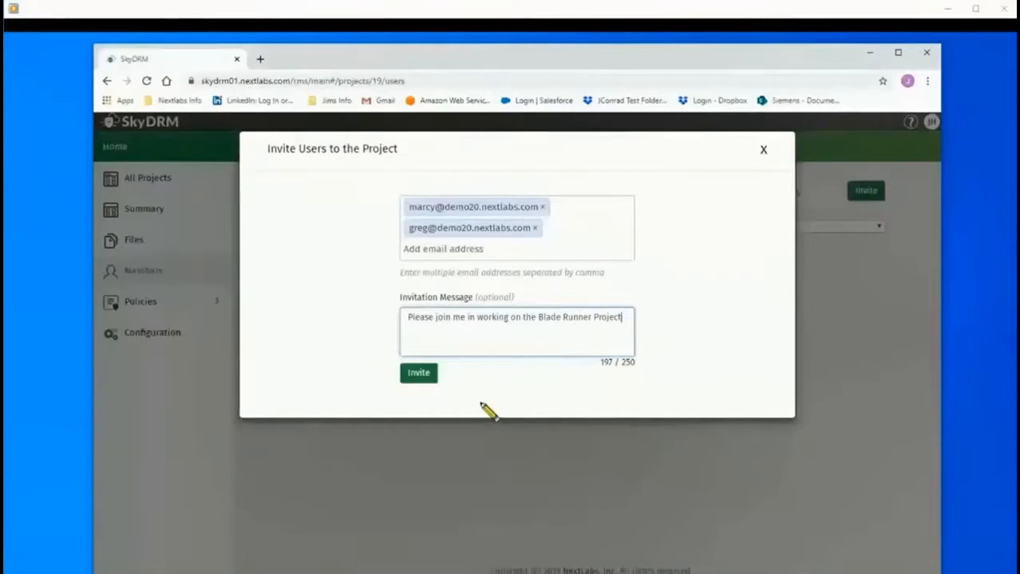
left_click(413, 377)
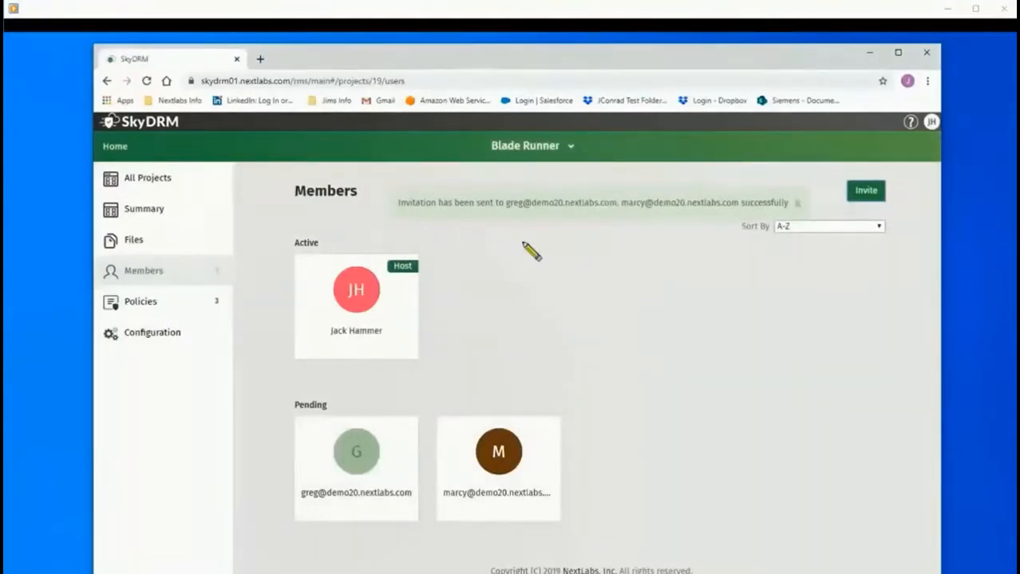
left_click(534, 220)
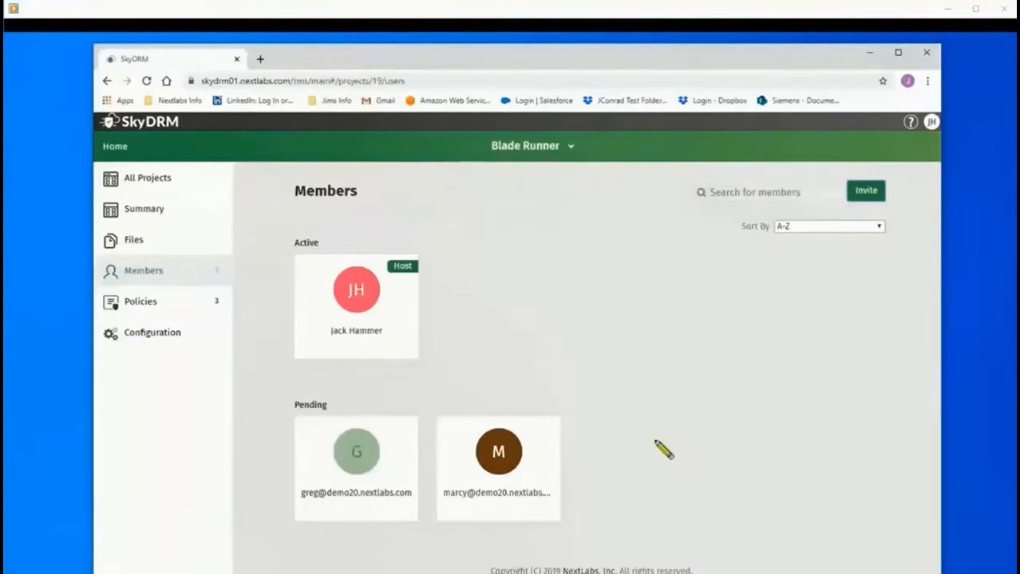
key("alt+Tab")
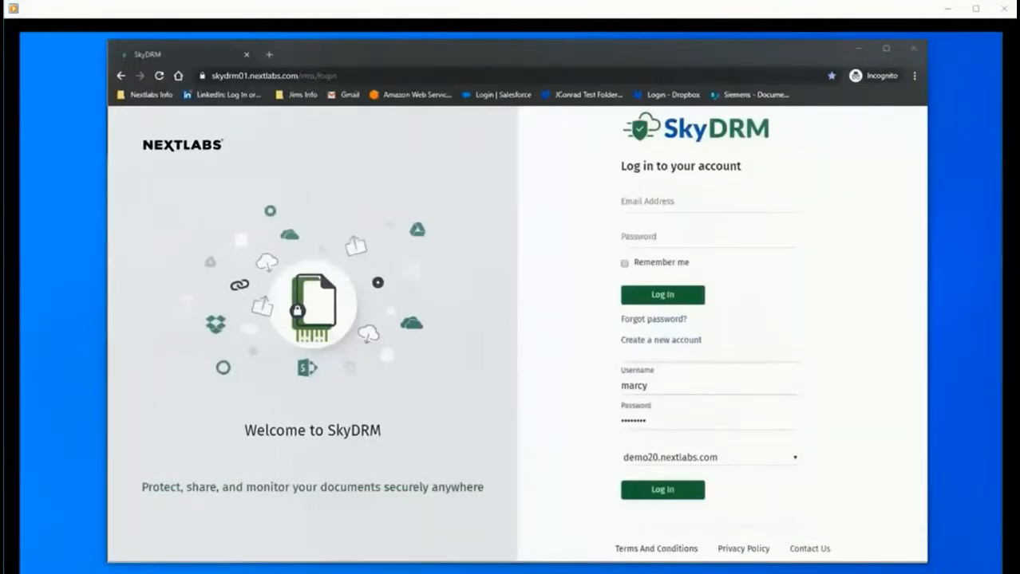
As the first invitee, sign in, accept the Blade Runner invitation and go to the project.
left_click(662, 490)
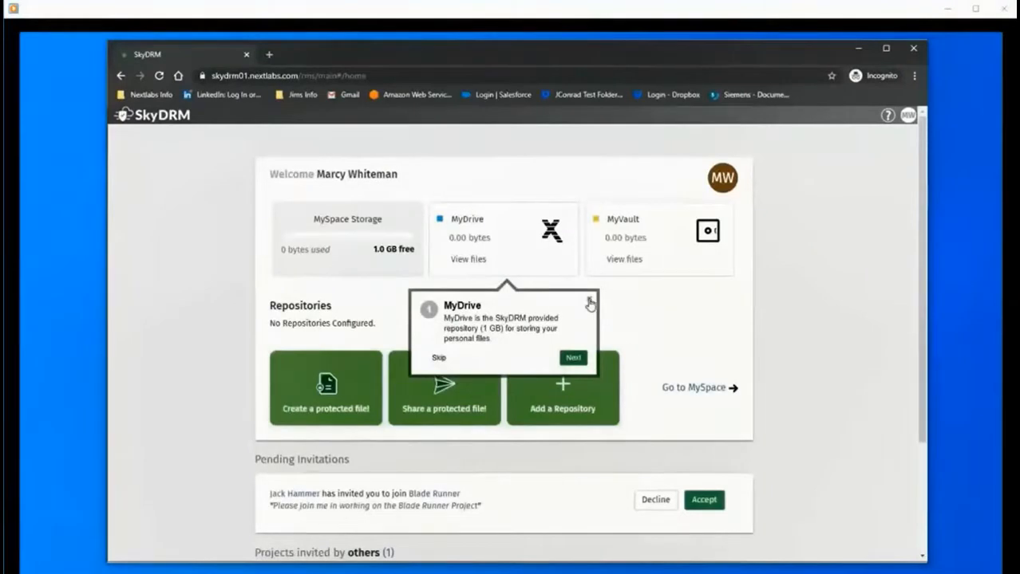
left_click(590, 302)
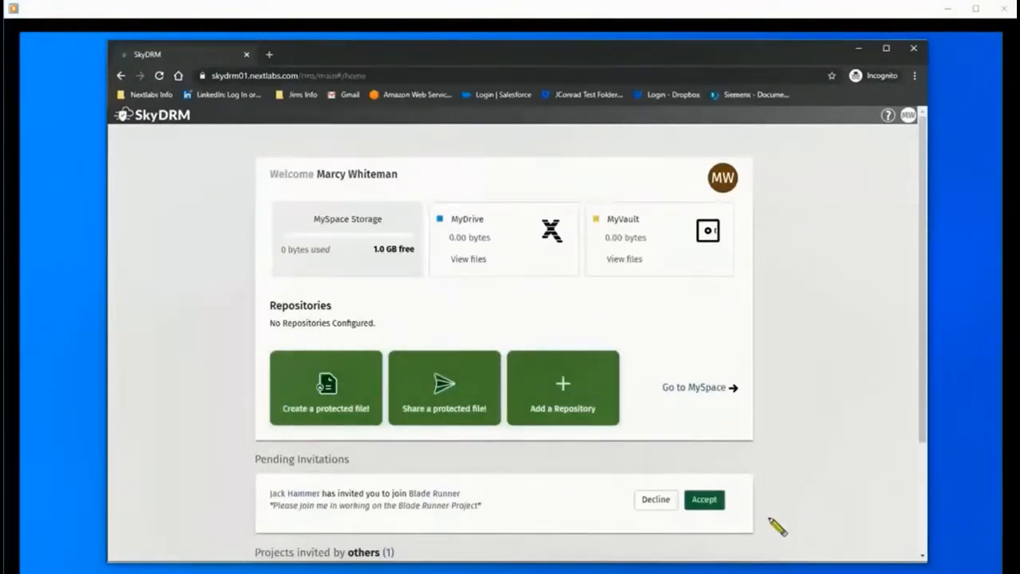
left_click(705, 502)
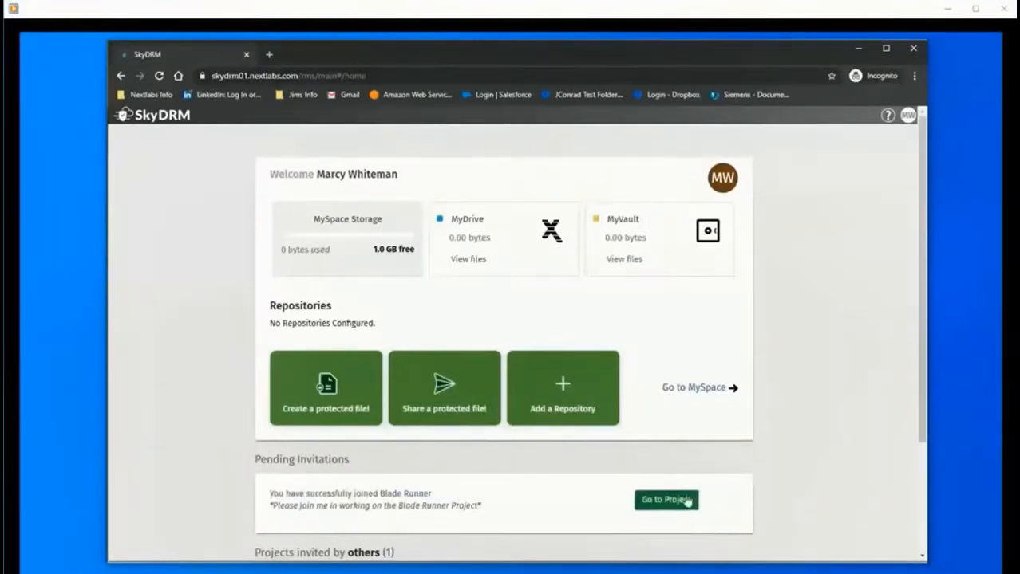
left_click(667, 501)
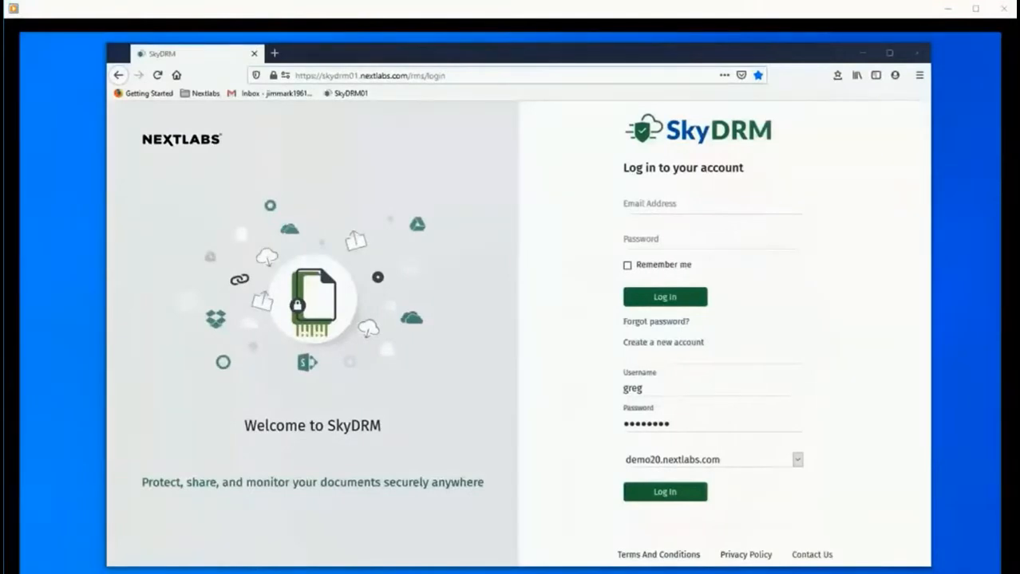
As the second invitee, sign in, accept the Blade Runner invitation and list the three members.
left_click(663, 493)
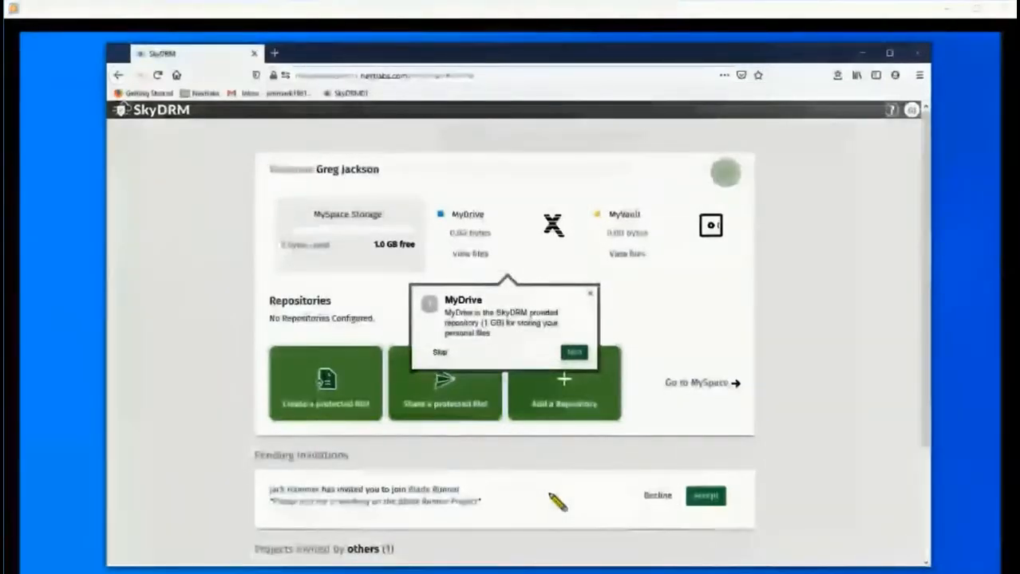
left_click(589, 299)
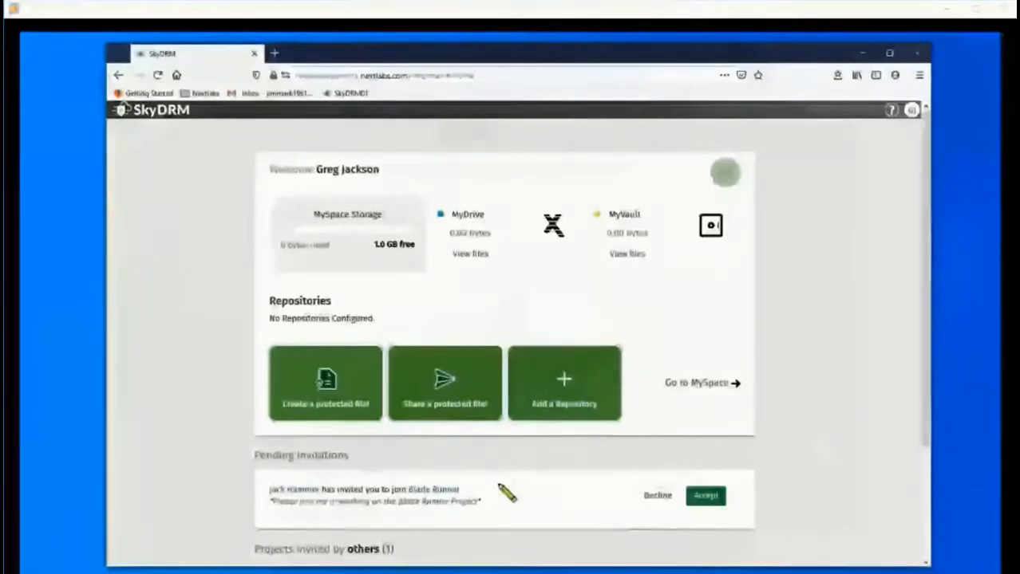
left_click(706, 498)
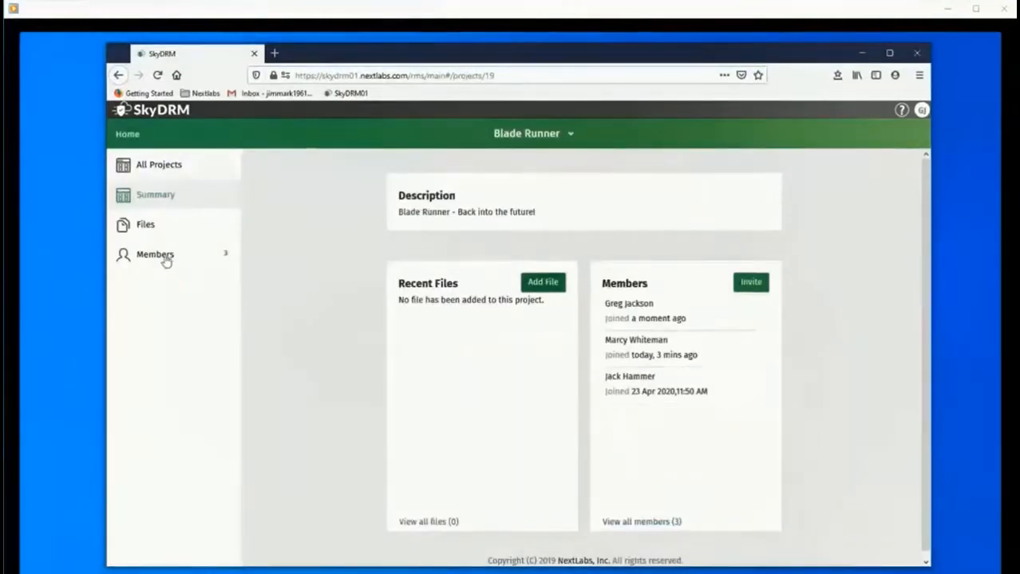
left_click(166, 260)
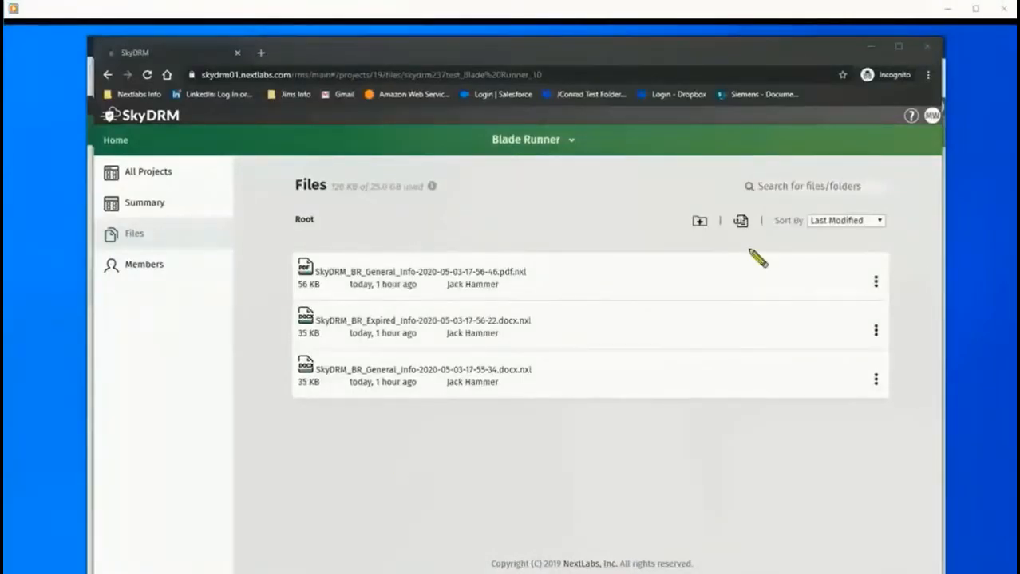
Upload SkyDRM_BR_Proprietary_Secret_Info.docx to Blade Runner with company-defined classification 'secret'.
left_click(742, 222)
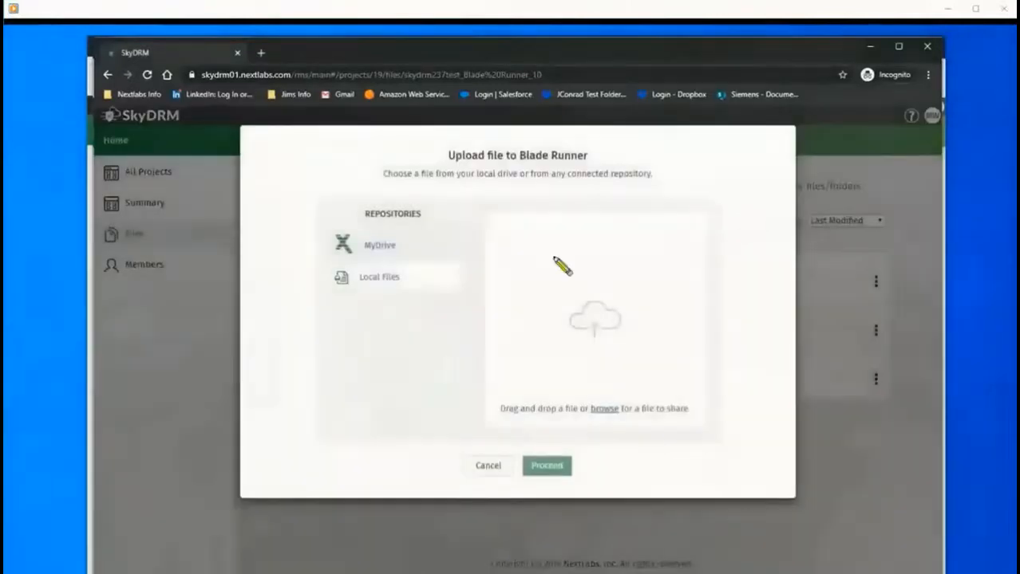
left_click(604, 410)
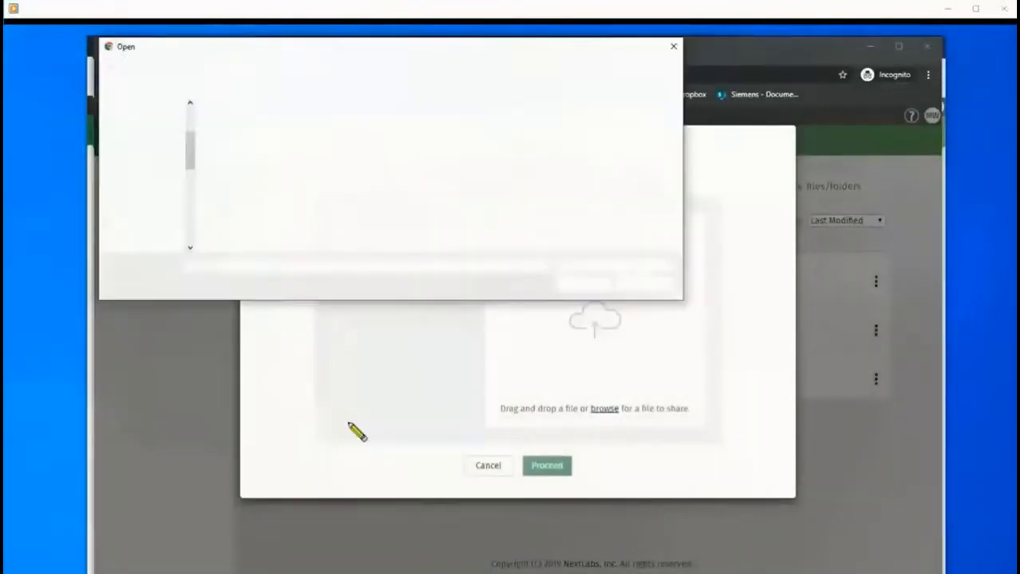
left_click(327, 162)
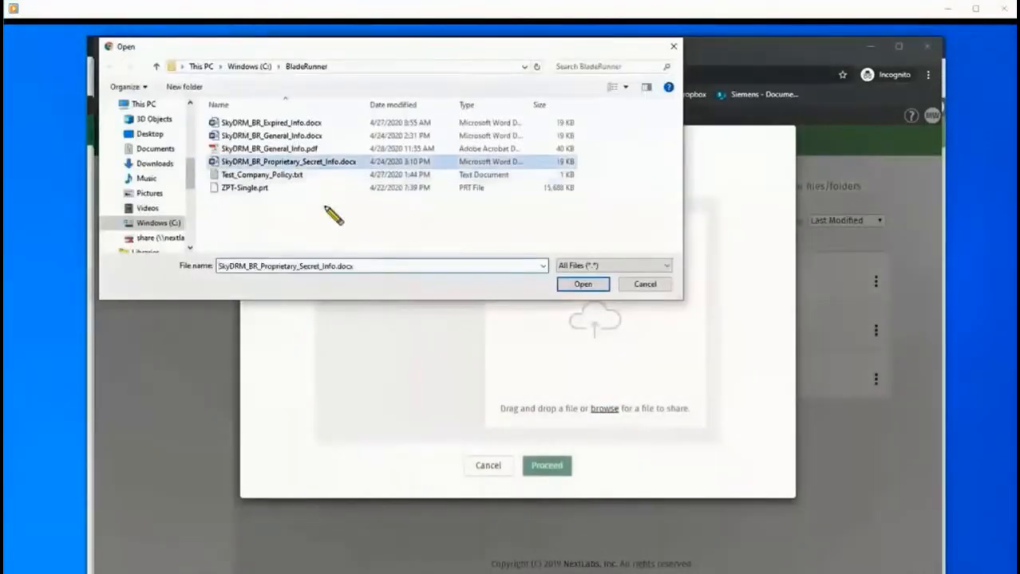
left_click(583, 285)
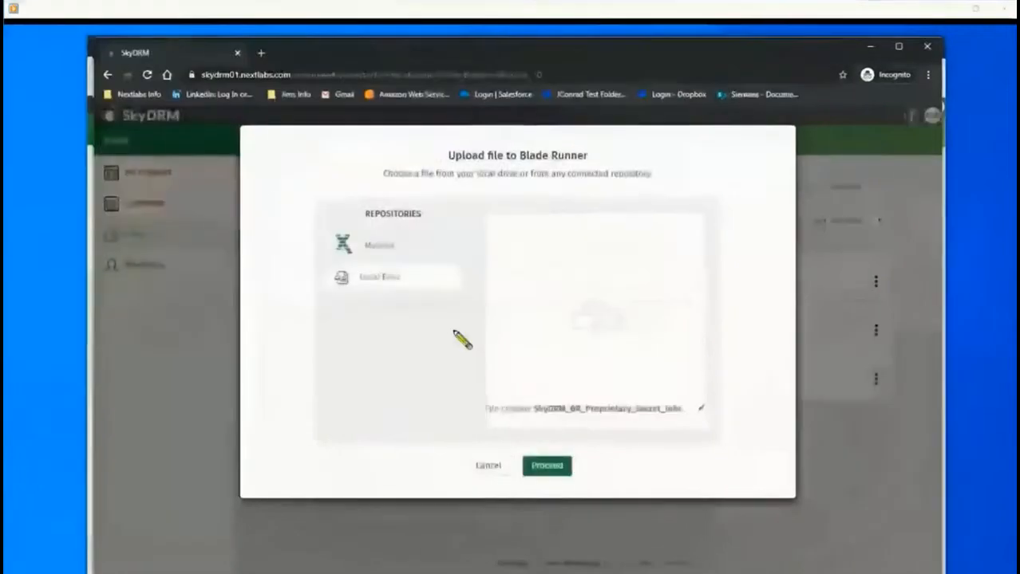
left_click(547, 467)
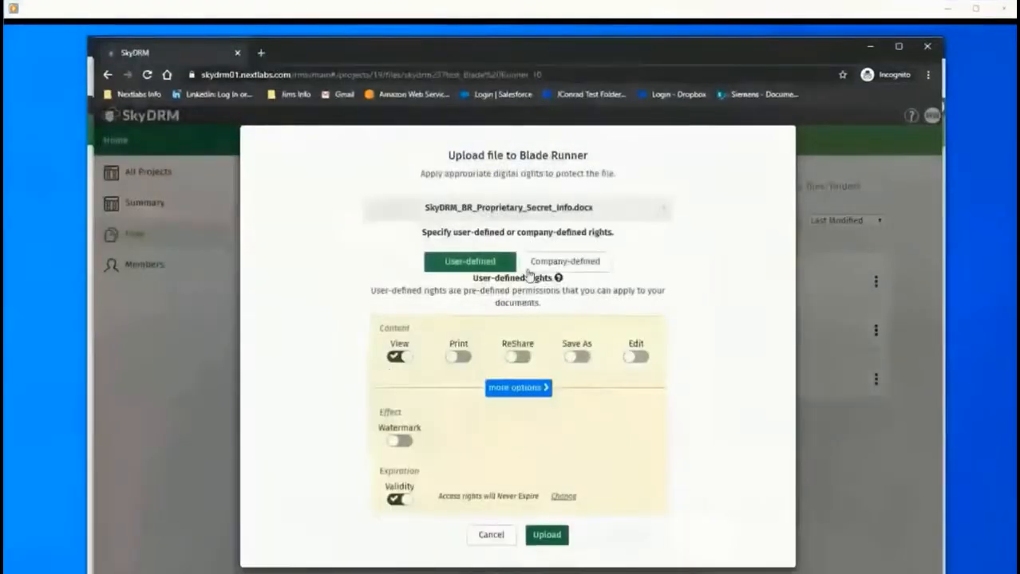
left_click(566, 264)
left_click(587, 364)
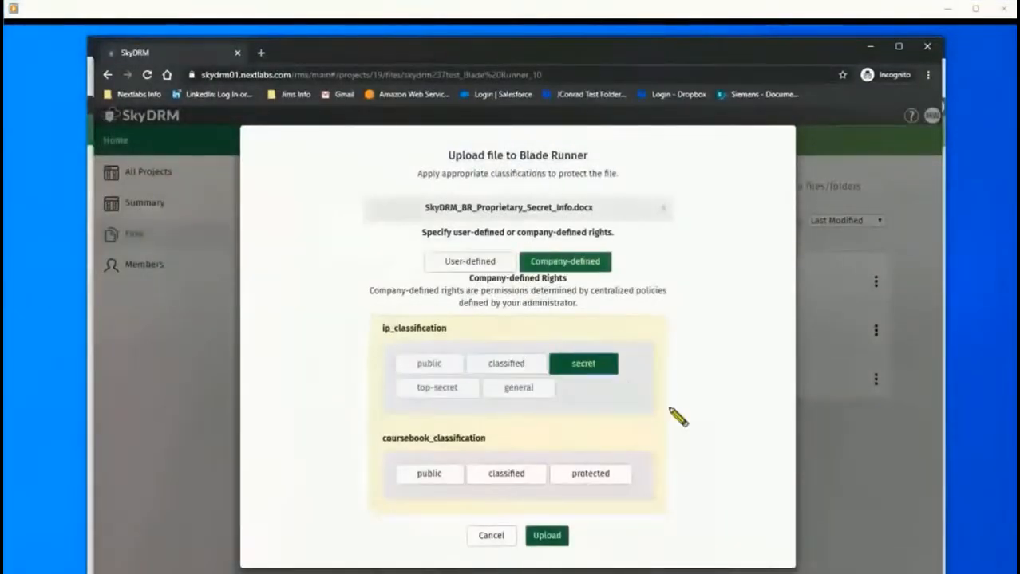
left_click(547, 536)
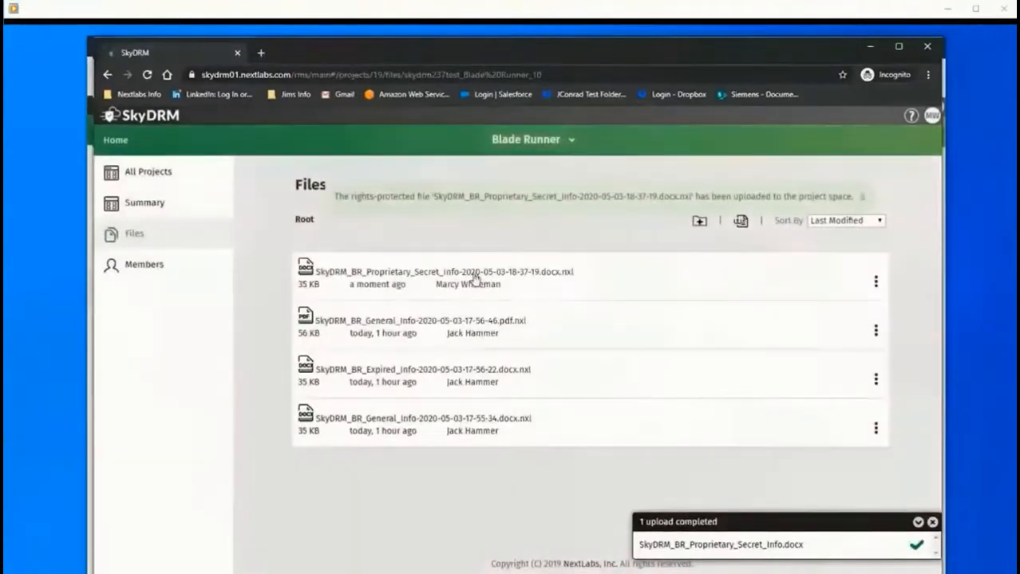
Check the new file's details to confirm its secret classification.
left_click(875, 282)
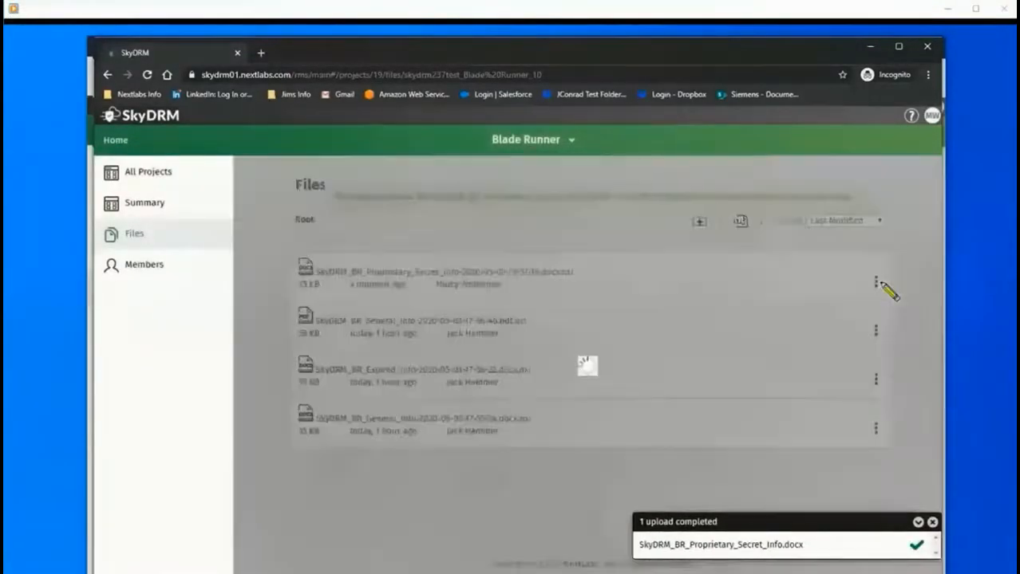
left_click(814, 285)
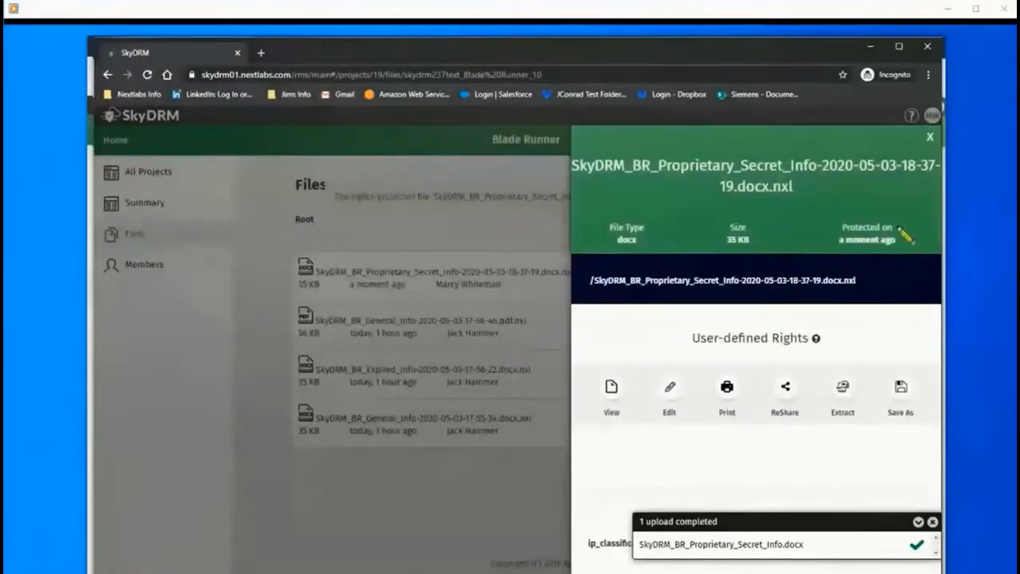
left_click(932, 522)
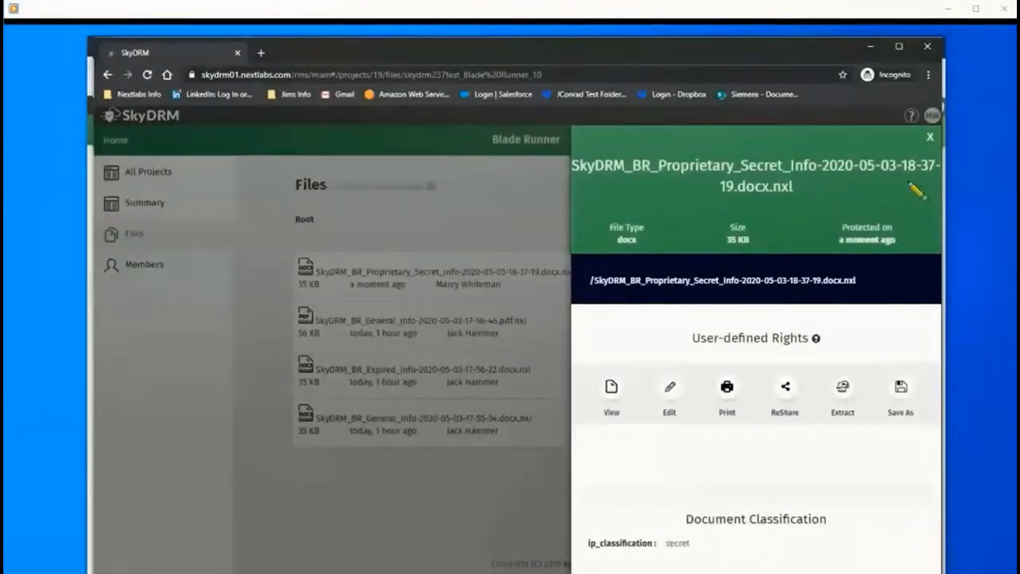
left_click(930, 142)
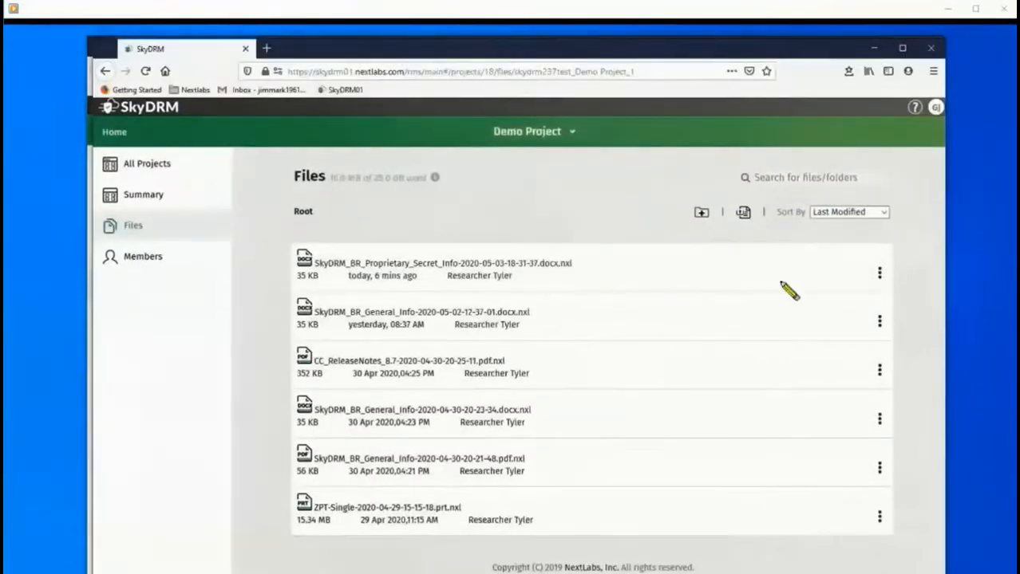
Review the secret proprietary file's rights, try opening it, and close the not-authorized window.
left_click(881, 277)
left_click(866, 276)
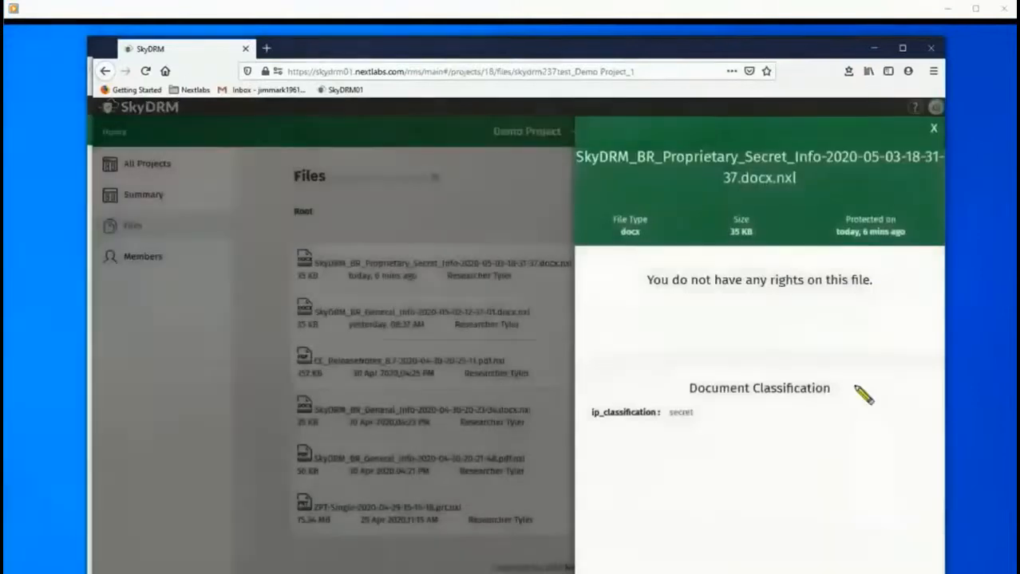
left_click(934, 129)
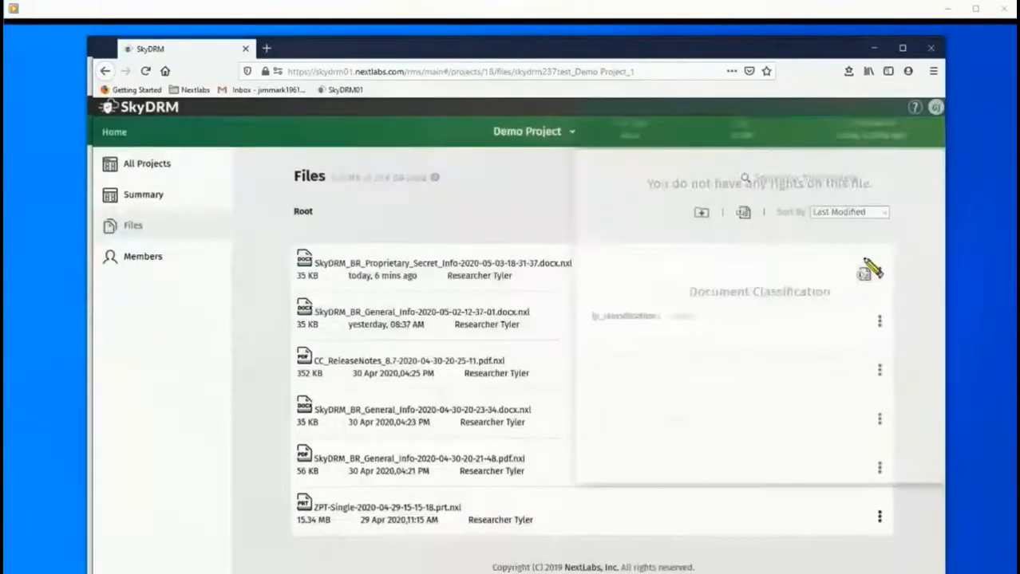
left_click(416, 265)
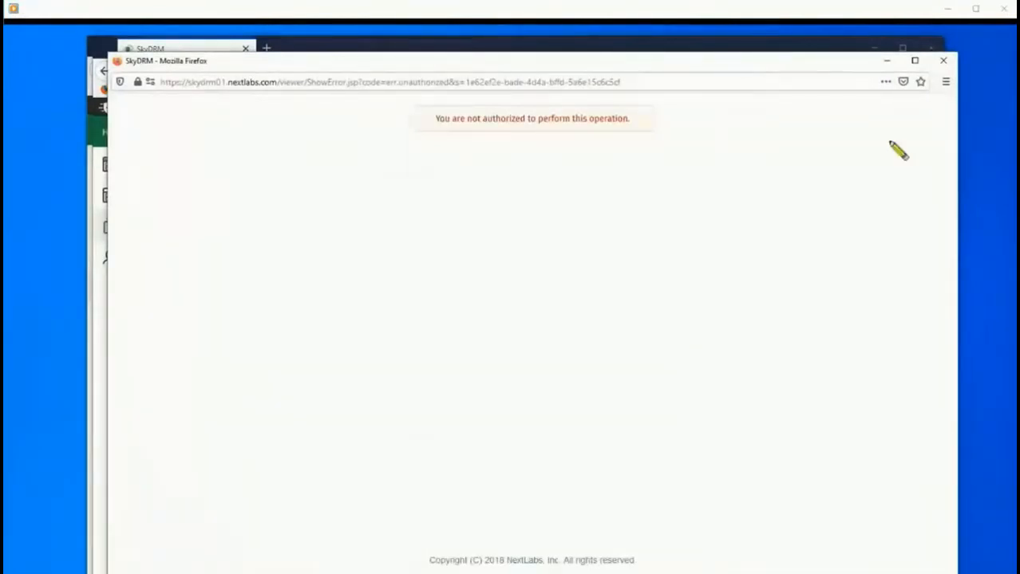
left_click(943, 60)
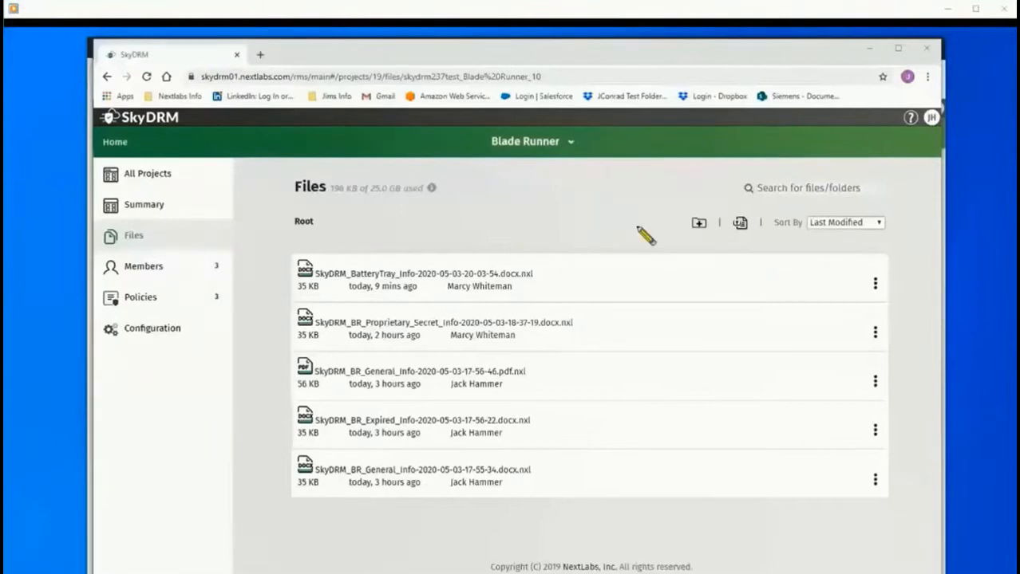
Upload ZPT-Single.prt with company-defined 'classified' rights, then refresh the other member's list.
left_click(699, 223)
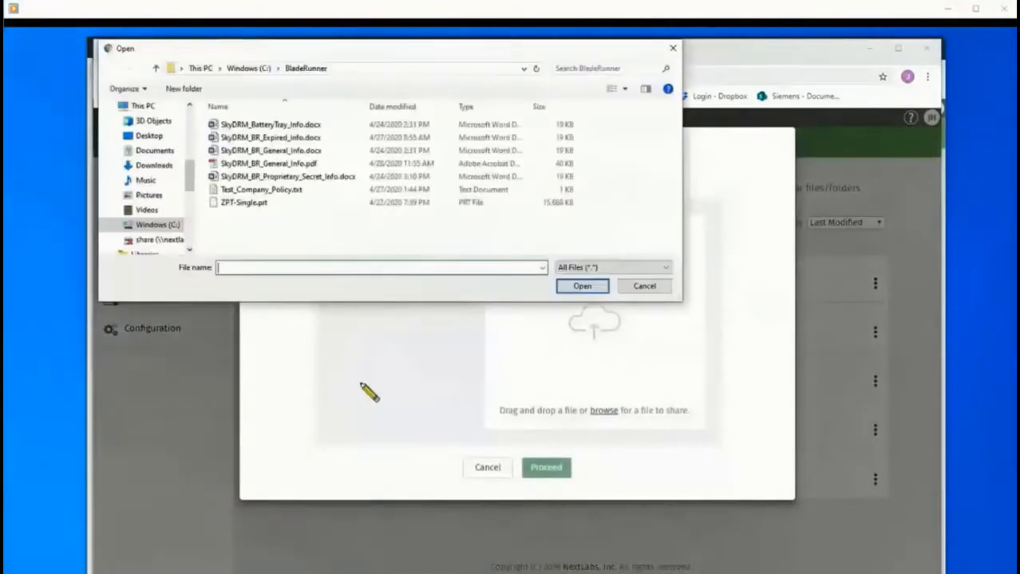
left_click(260, 202)
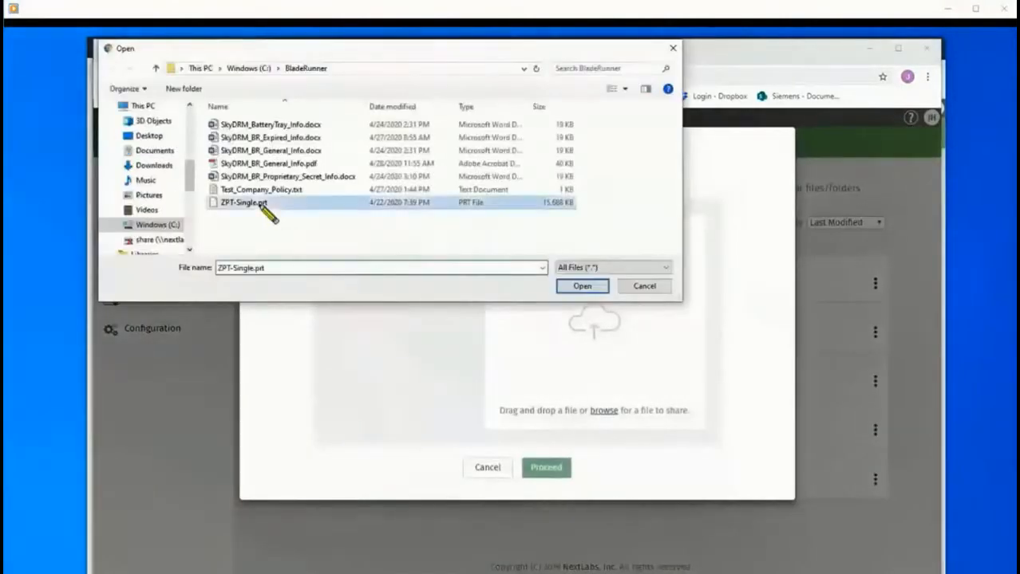
left_click(578, 287)
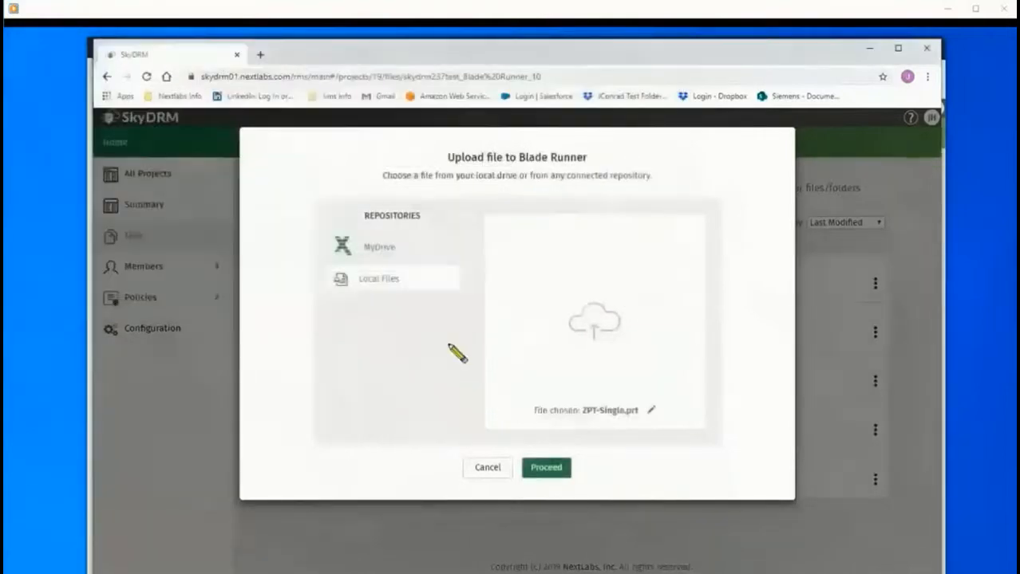
left_click(549, 470)
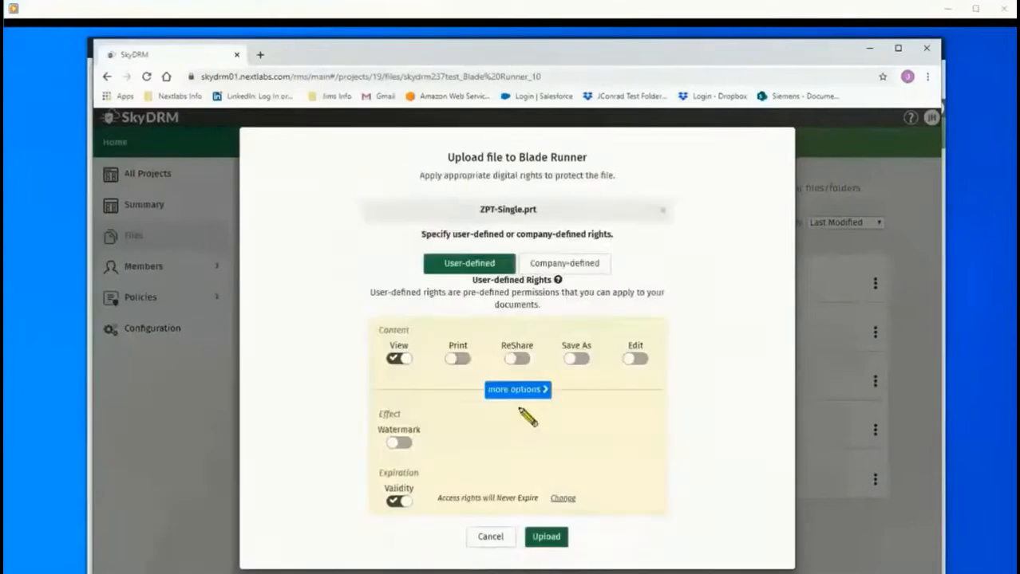
left_click(580, 264)
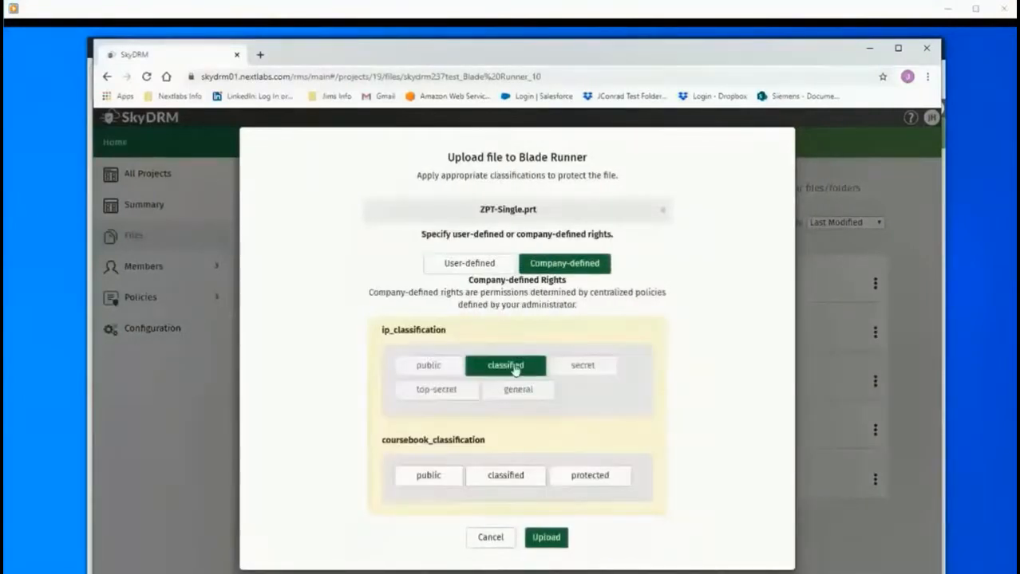
left_click(547, 538)
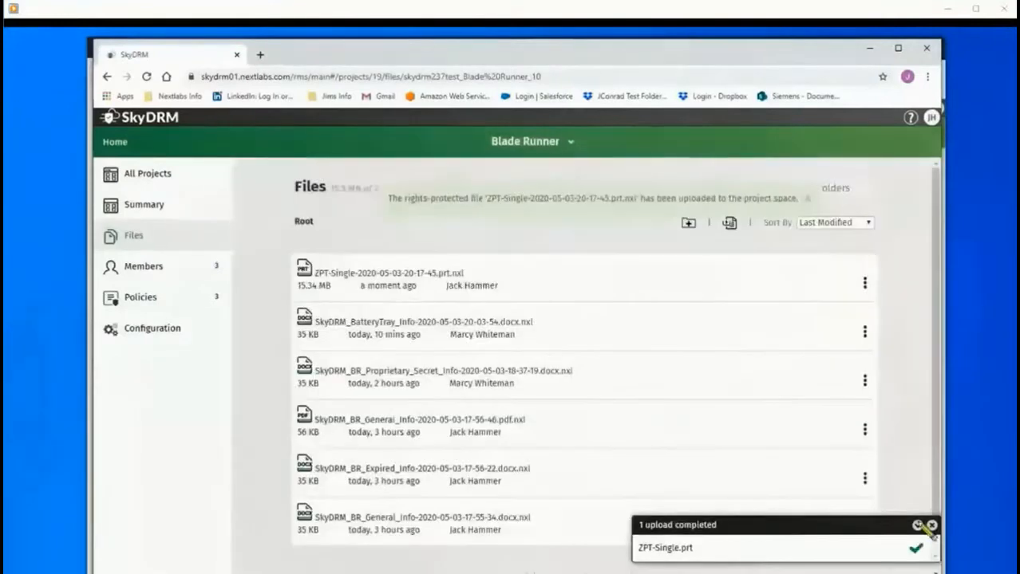
left_click(932, 528)
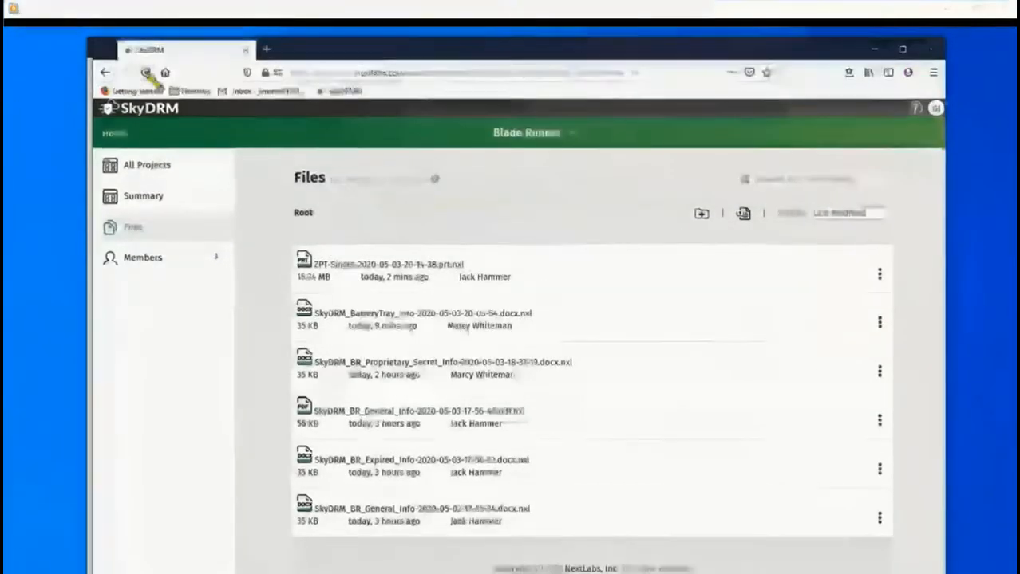
left_click(147, 74)
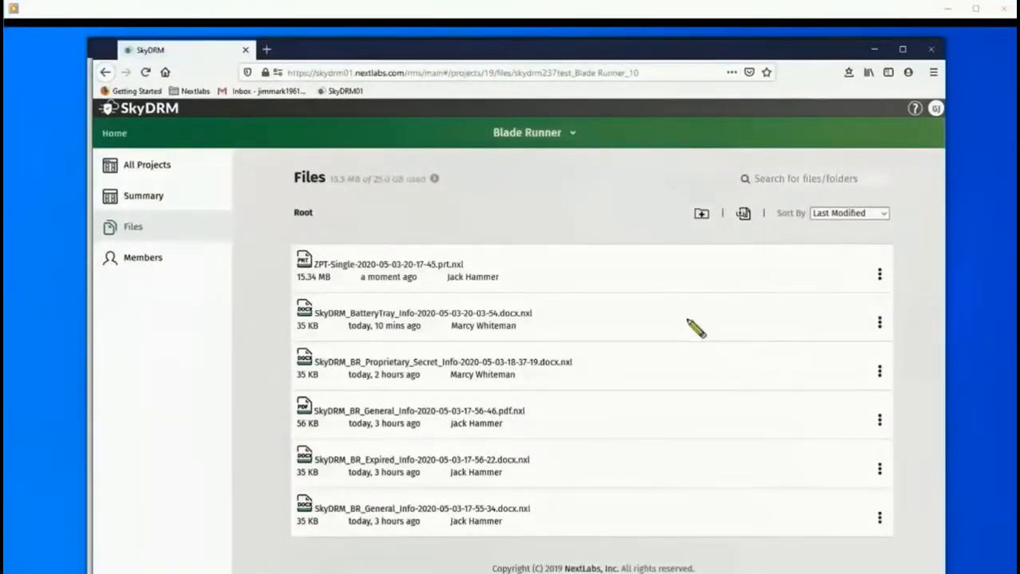
Open ZPT-Single in the 3D viewer, view it from side and top, then close it.
left_click(862, 275)
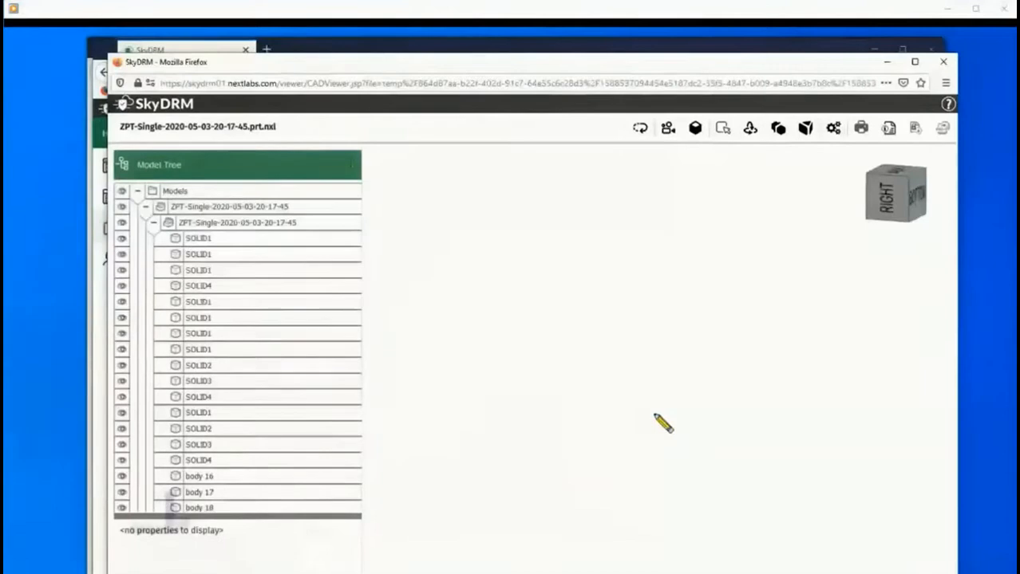
left_click(908, 184)
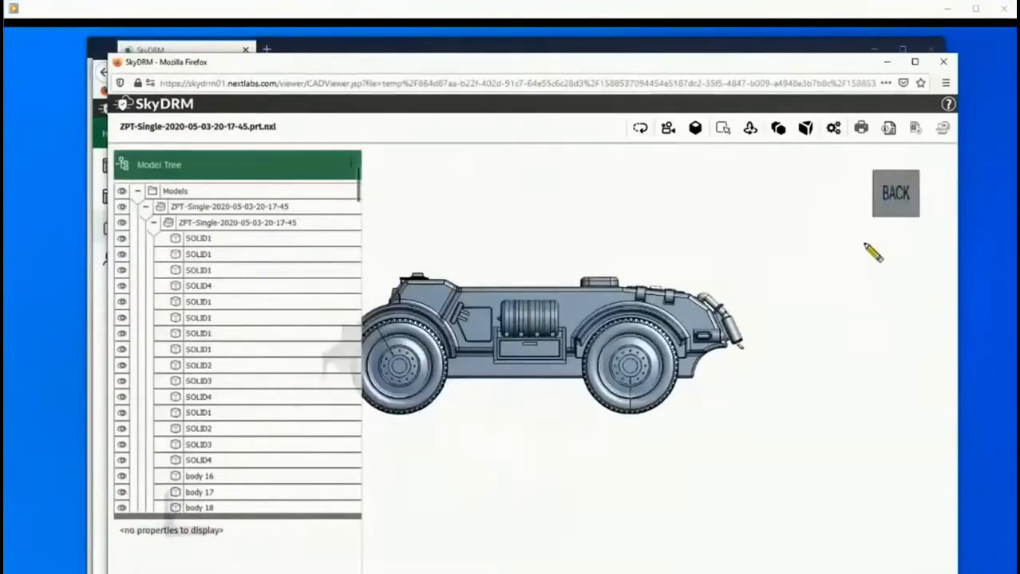
left_click(890, 211)
left_click(896, 206)
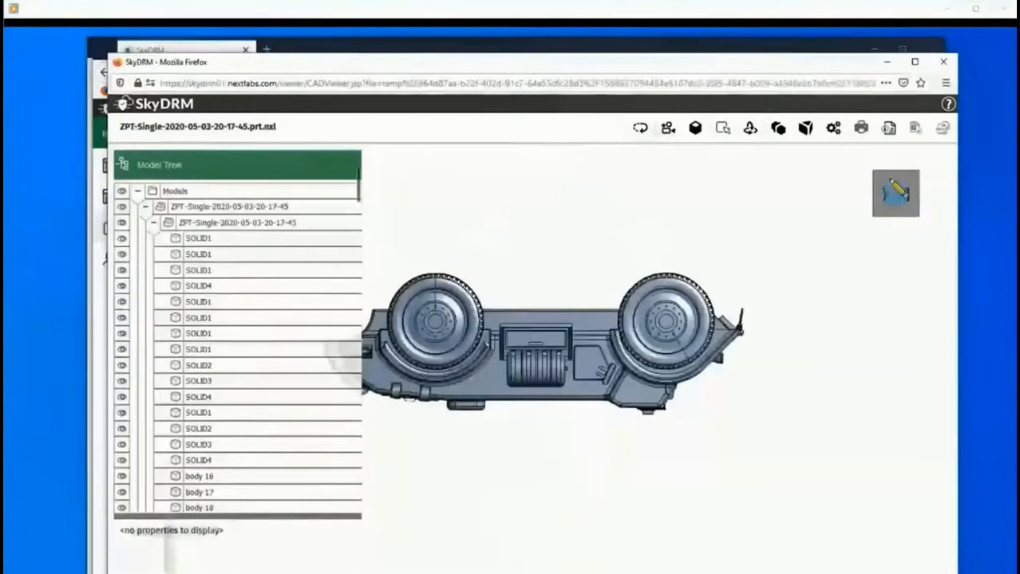
left_click(898, 193)
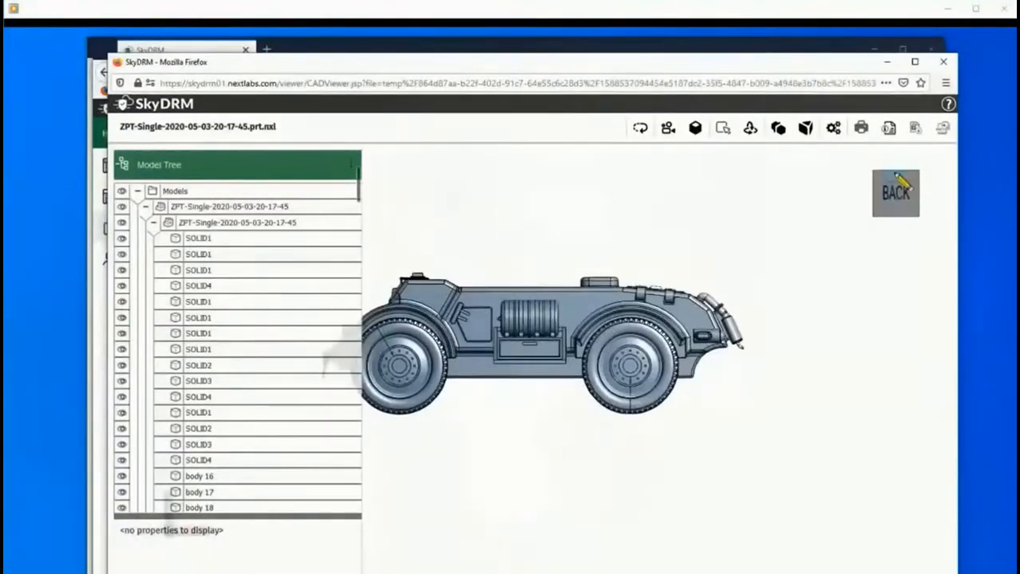
left_click(900, 182)
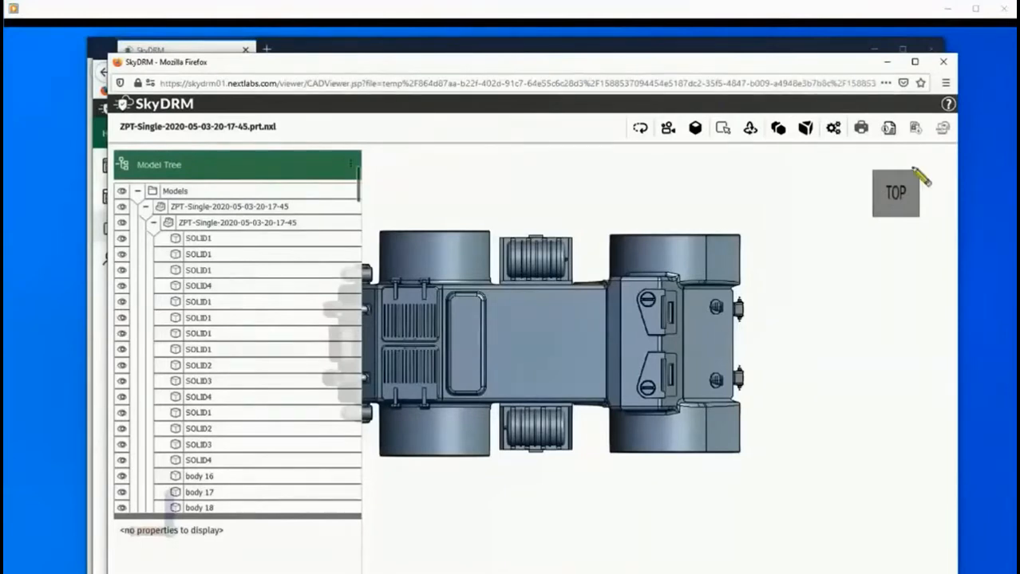
left_click(943, 61)
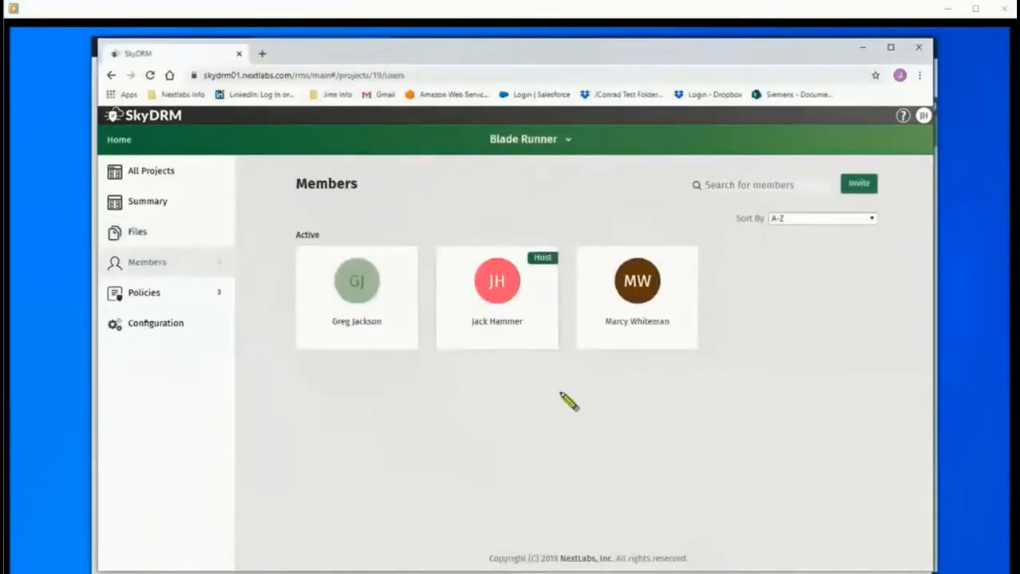
Invite the new member's e-mail address with a message asking them to join Blade Runner.
left_click(855, 185)
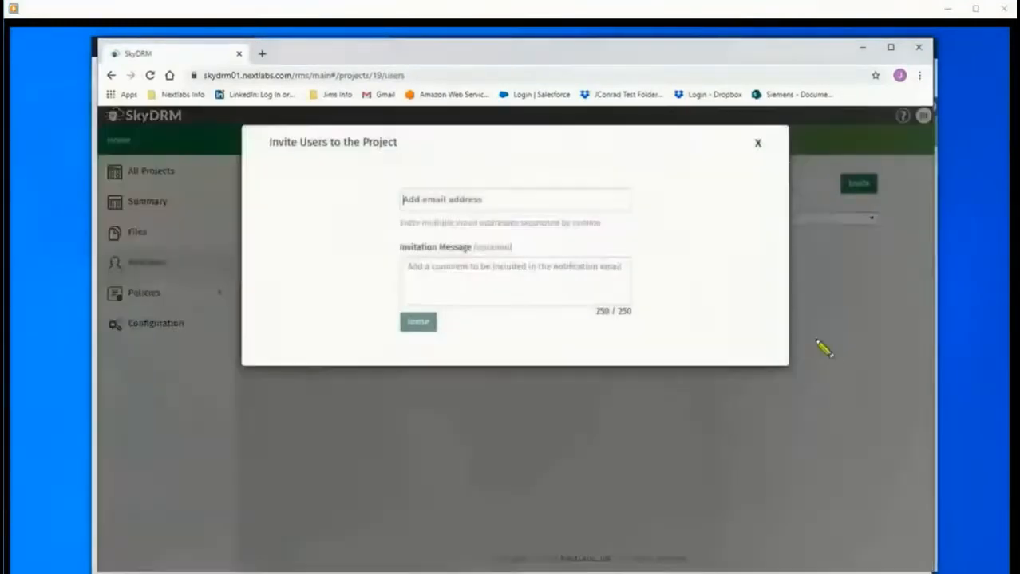
left_click(449, 198)
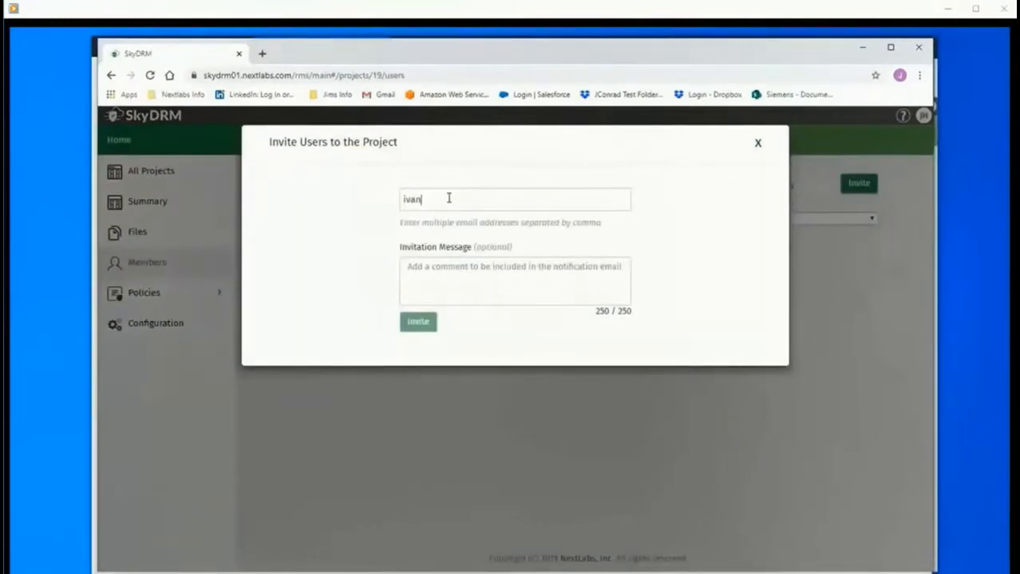
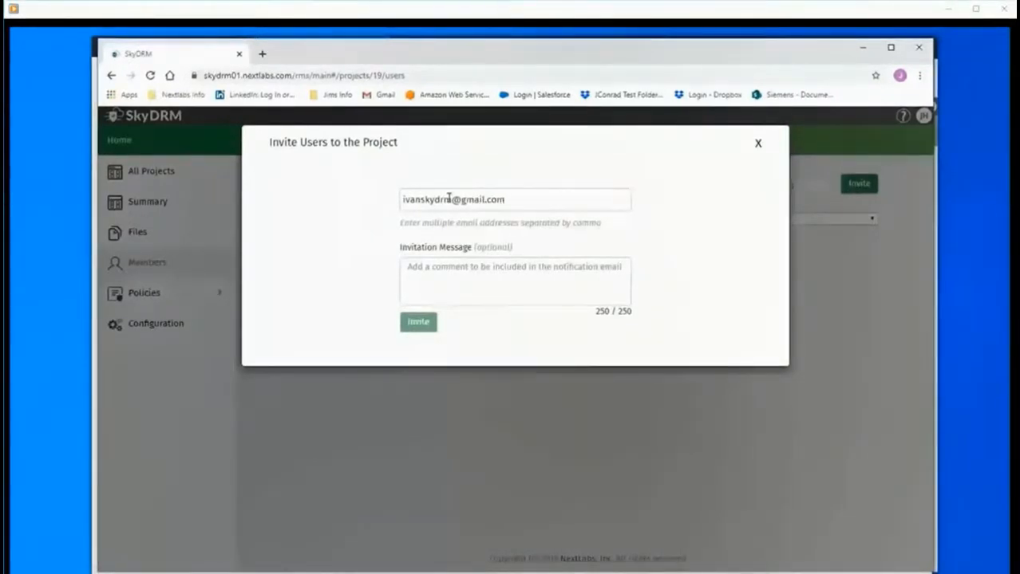
left_click(430, 265)
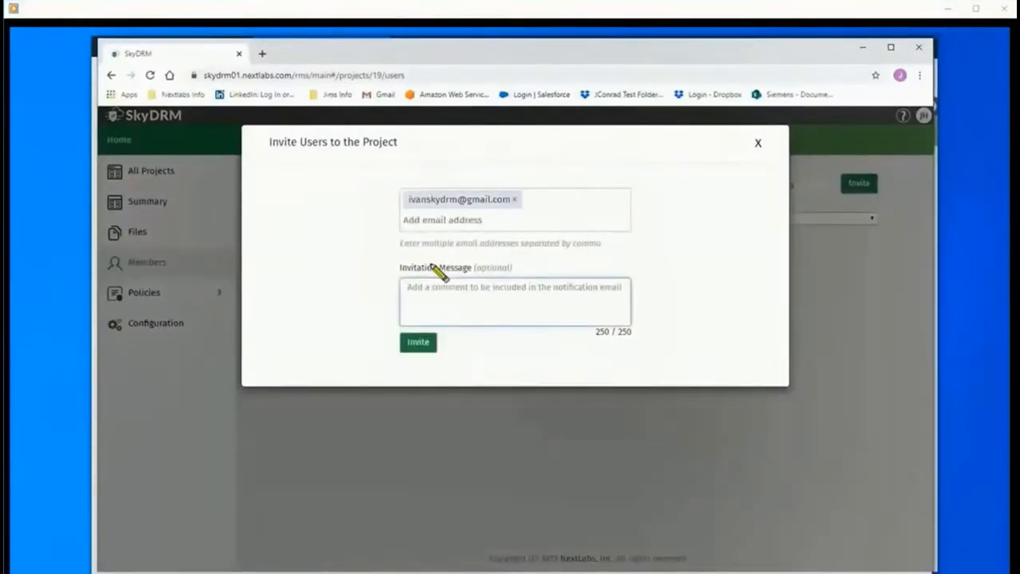
type("ivan please join the Blade Runner Porject")
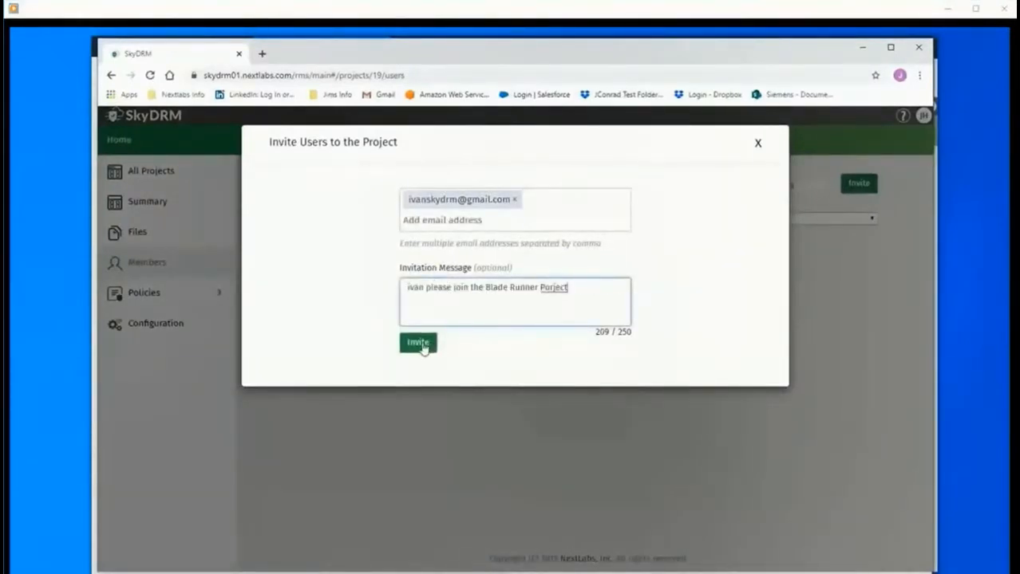
left_click(421, 344)
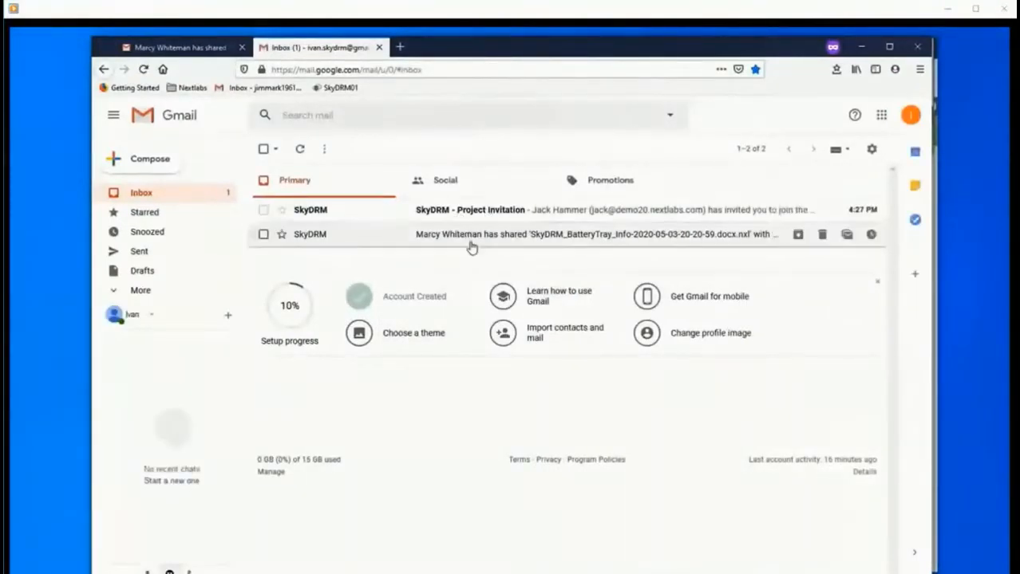
Open the 'SkyDRM - Project Invitation' e-mail and follow 'Join the project!'.
left_click(460, 216)
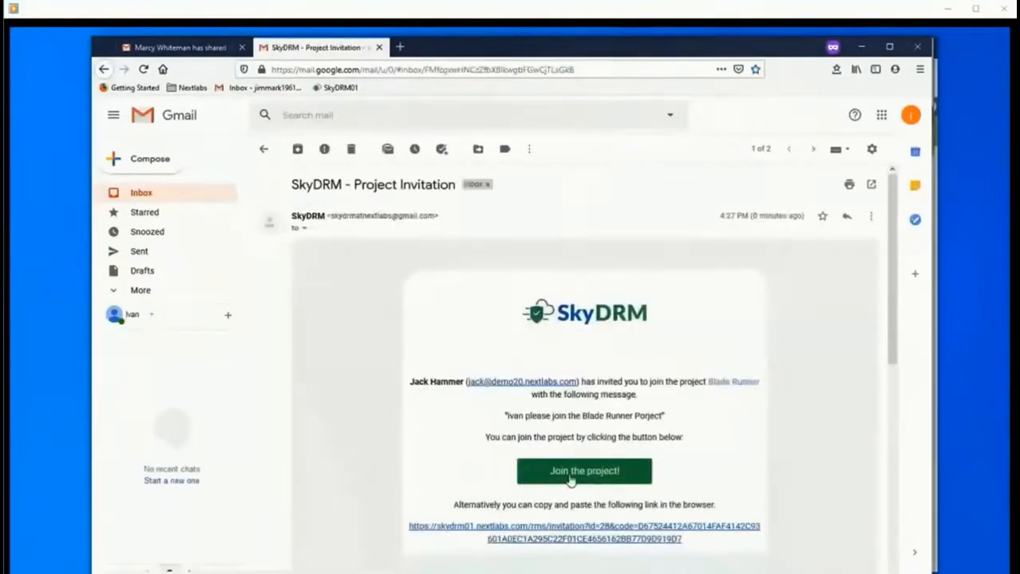
left_click(607, 472)
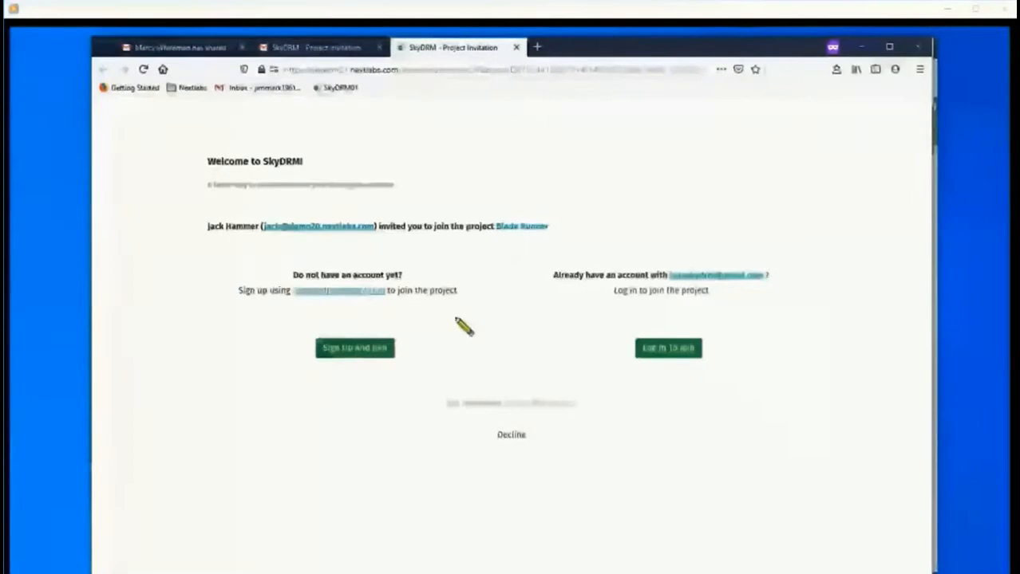
Sign up with a password and create the account, then return to the Gmail invitation tab.
left_click(358, 353)
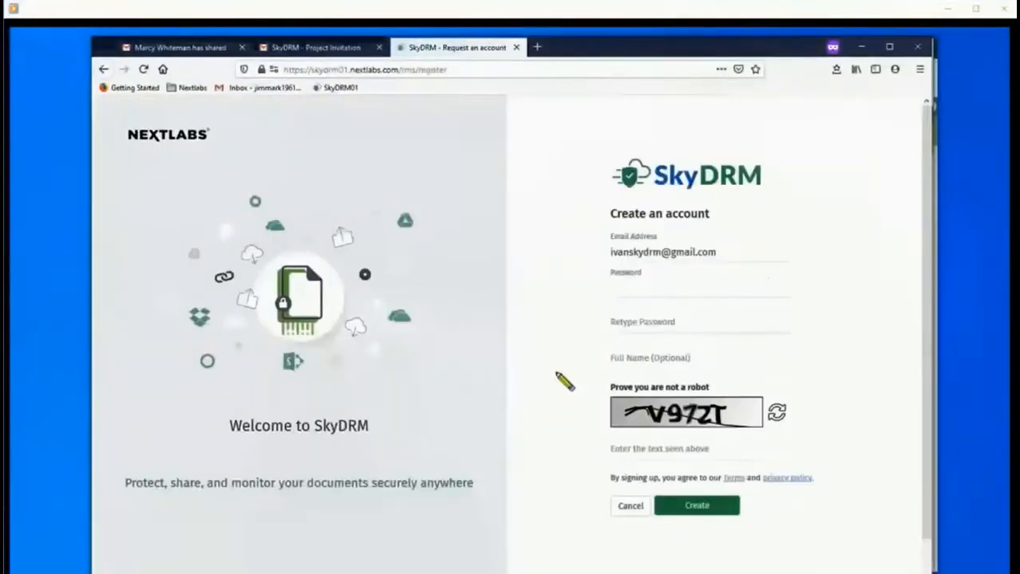
type("•")
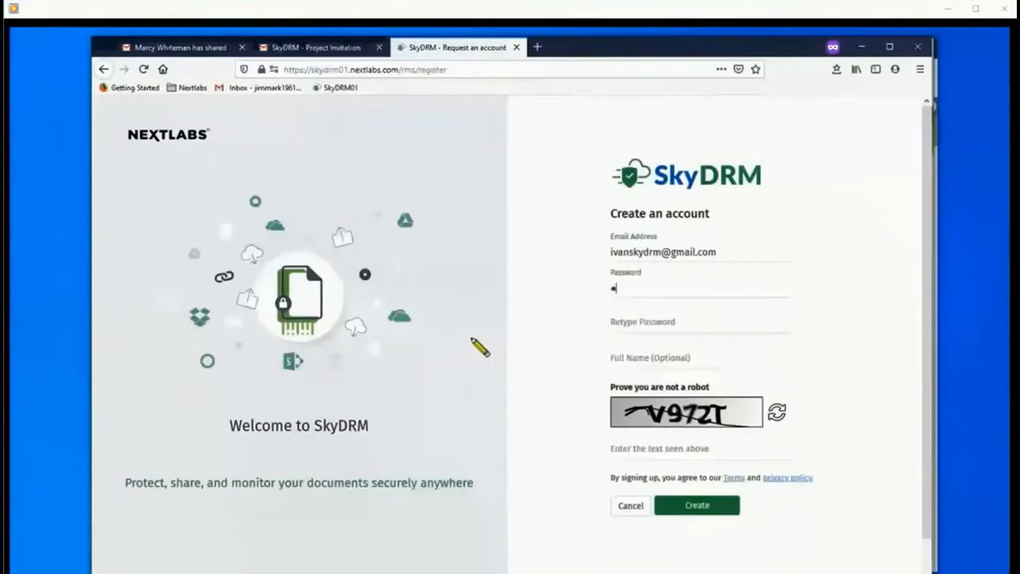
type("••••••••")
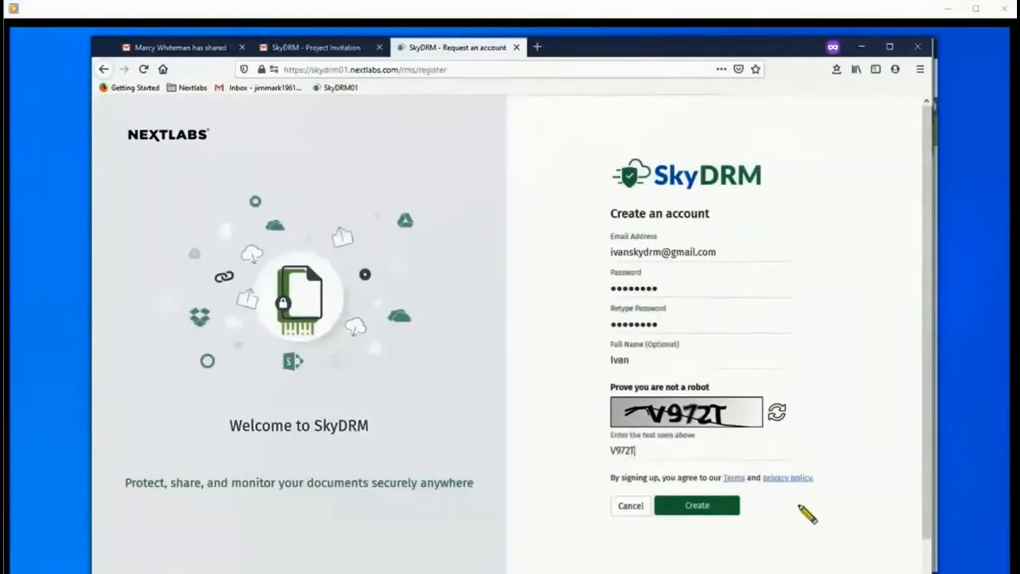
left_click(700, 507)
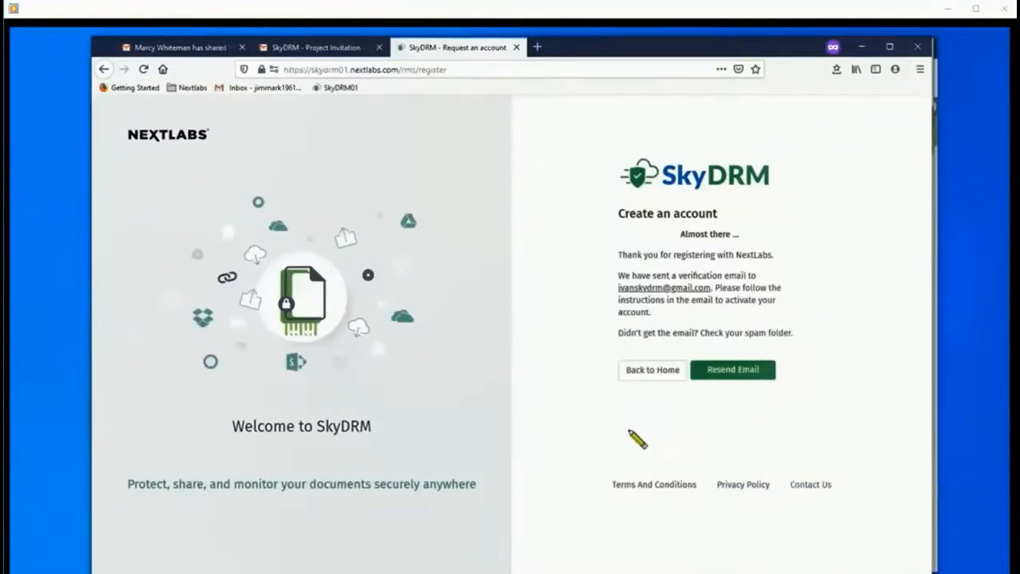
left_click(343, 51)
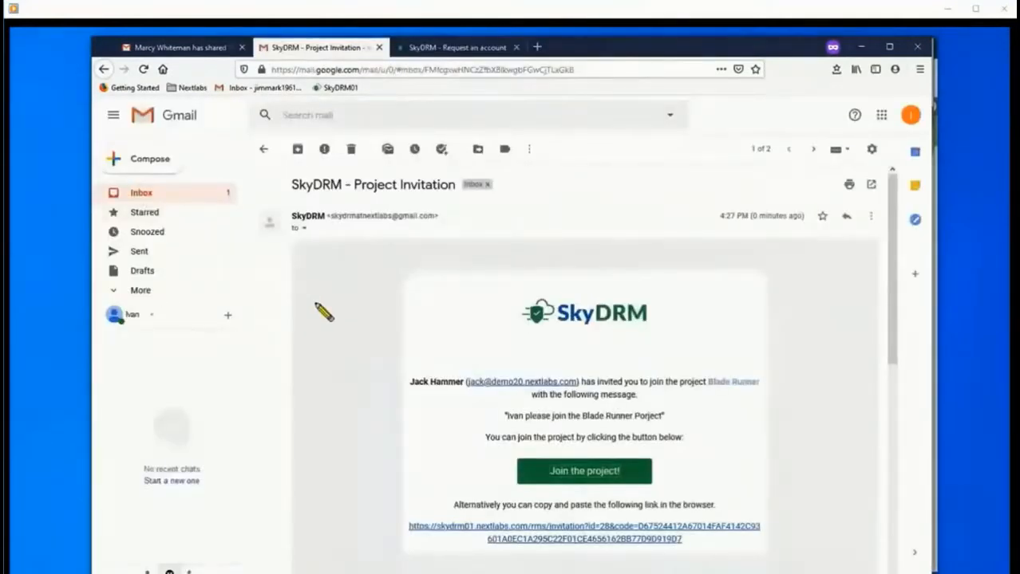
Open the 'SkyDRM - New Account Activation' e-mail from the inbox and follow Activate Account.
left_click(200, 196)
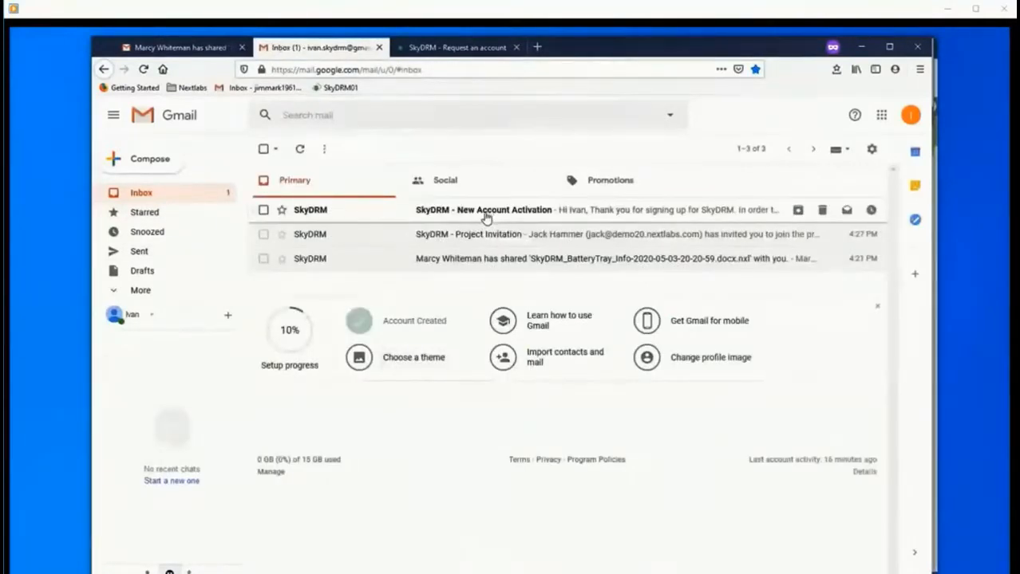
left_click(487, 214)
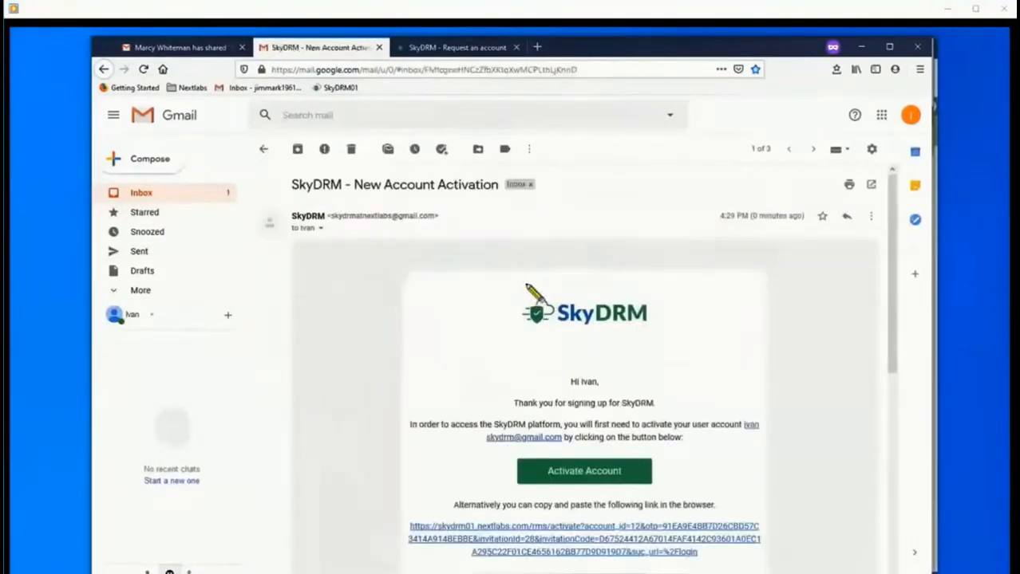
left_click(556, 477)
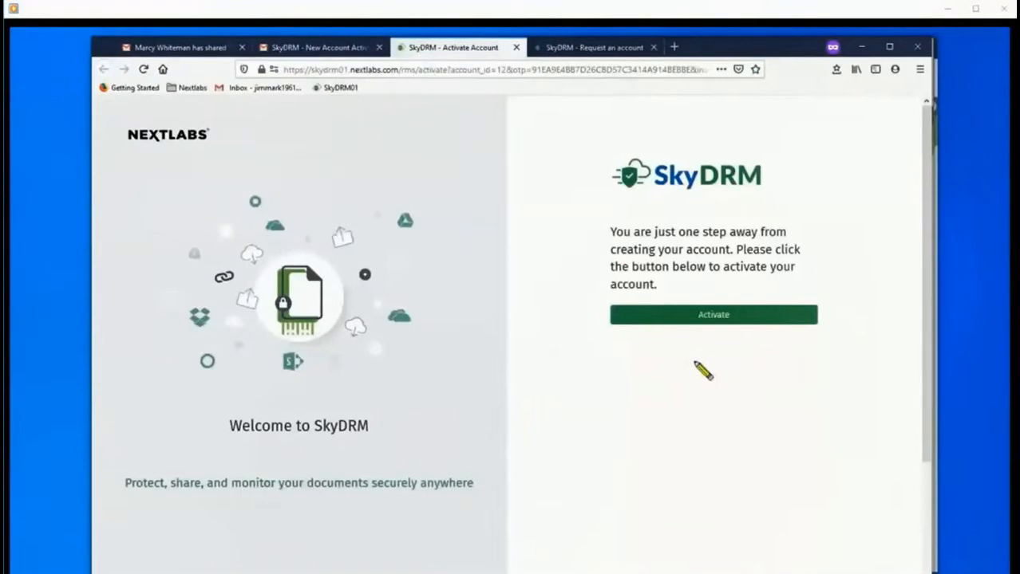
Activate the account, log in, and open the project selector to see Blade Runner.
left_click(720, 319)
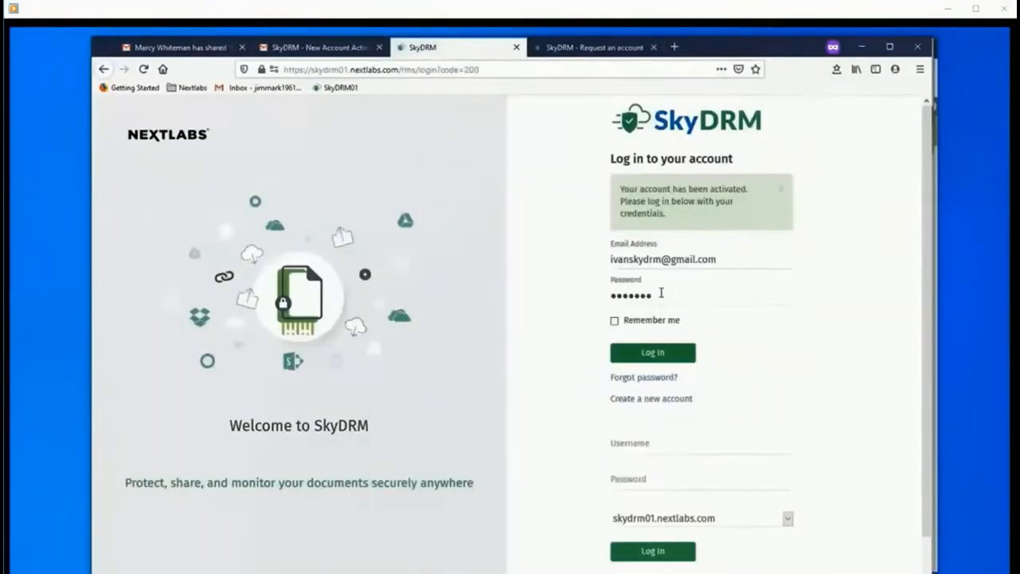
left_click(639, 352)
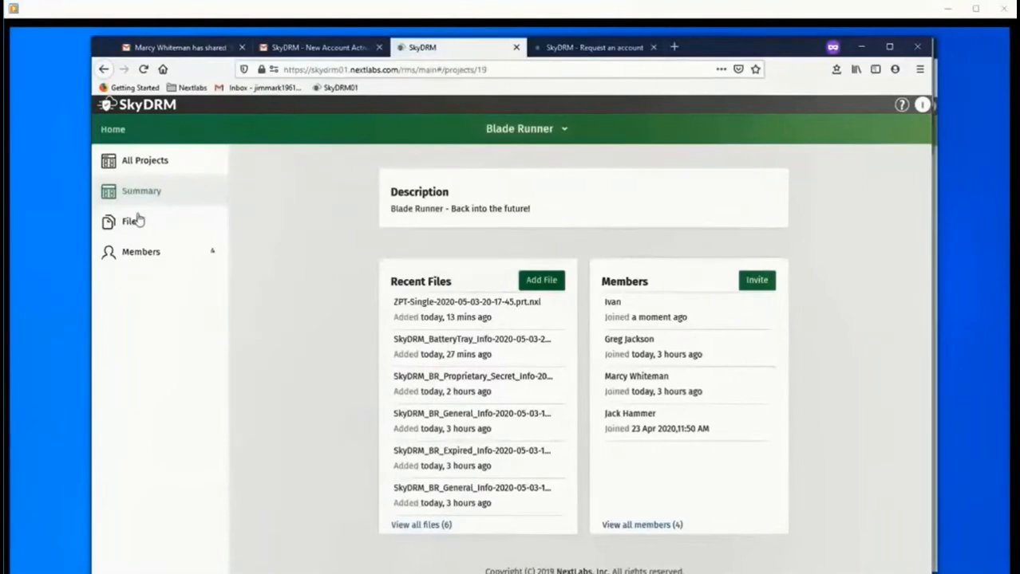
left_click(565, 133)
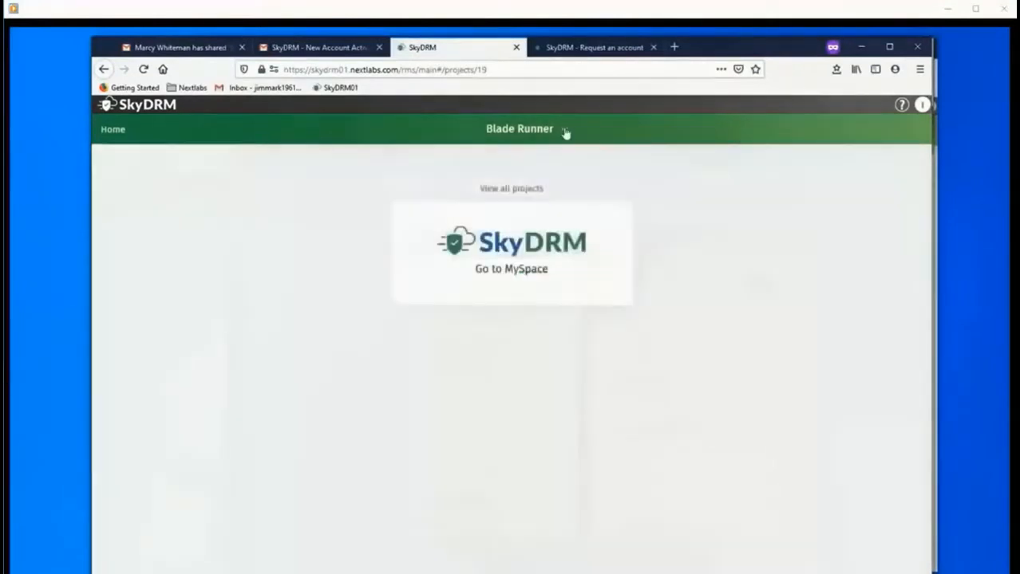
In MySpace Shared With Me, check BatteryTray_Info's rights, view the file, then close the viewer.
left_click(596, 231)
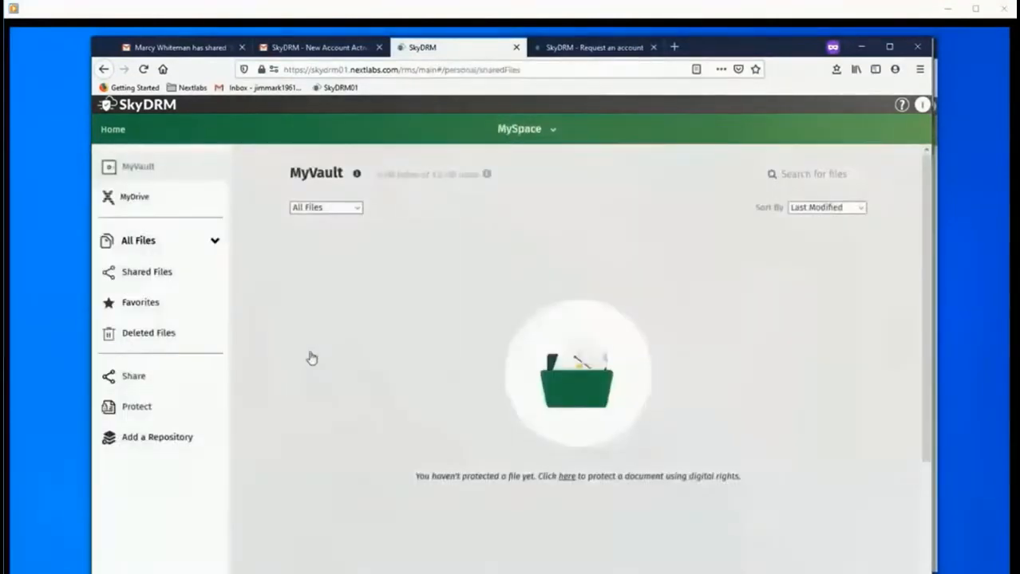
left_click(161, 274)
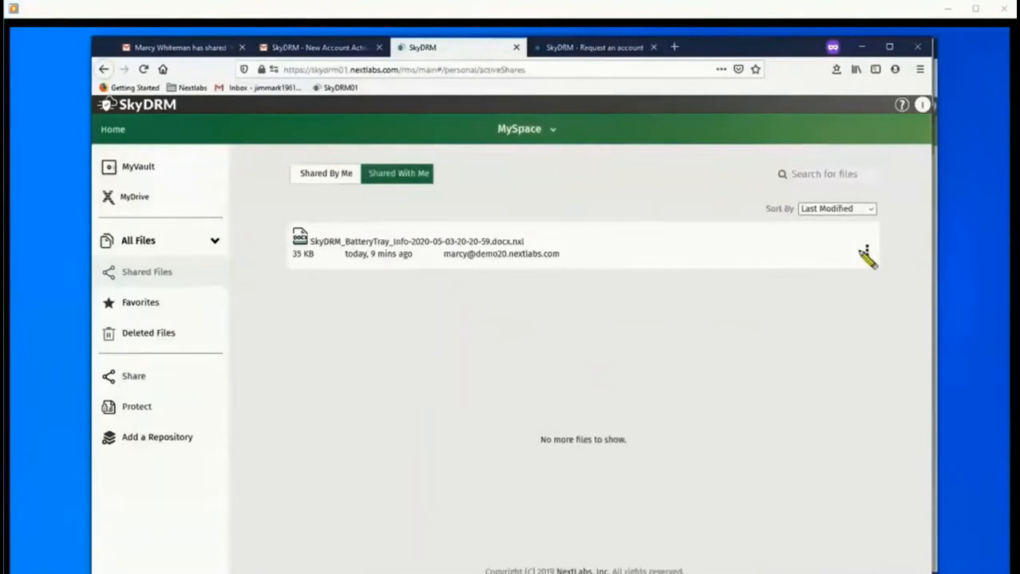
mouse_move(866, 252)
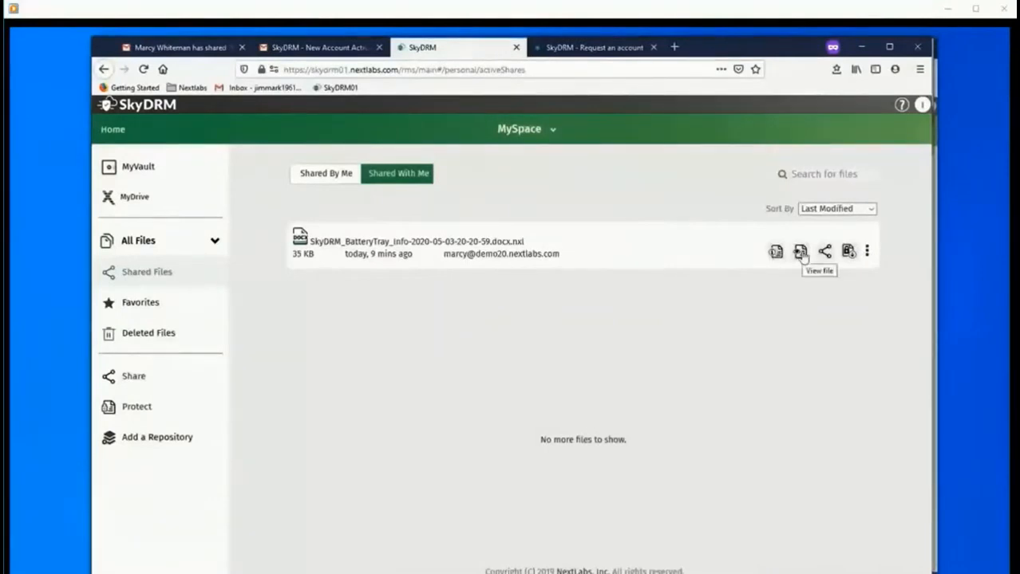
left_click(776, 253)
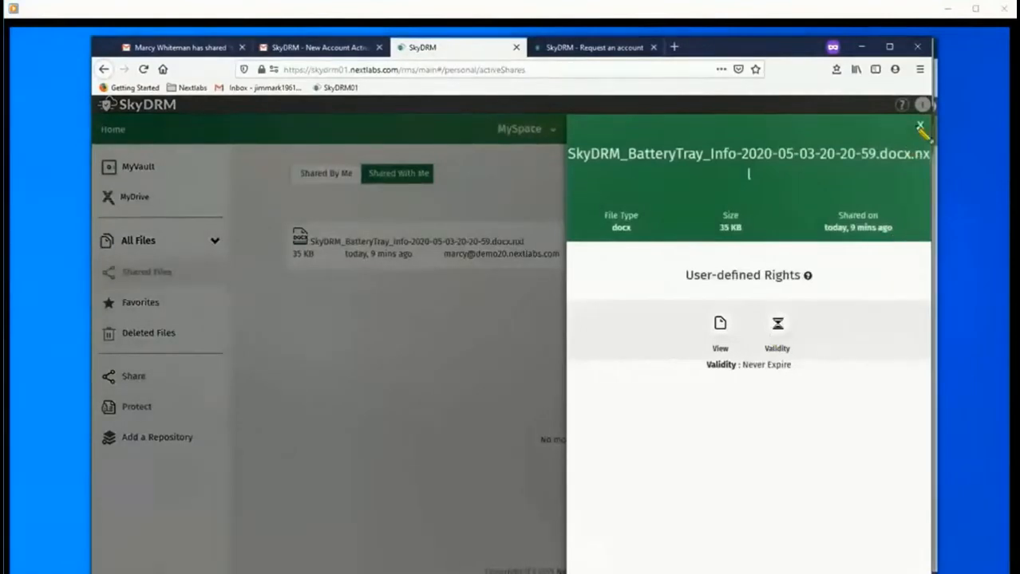
left_click(922, 129)
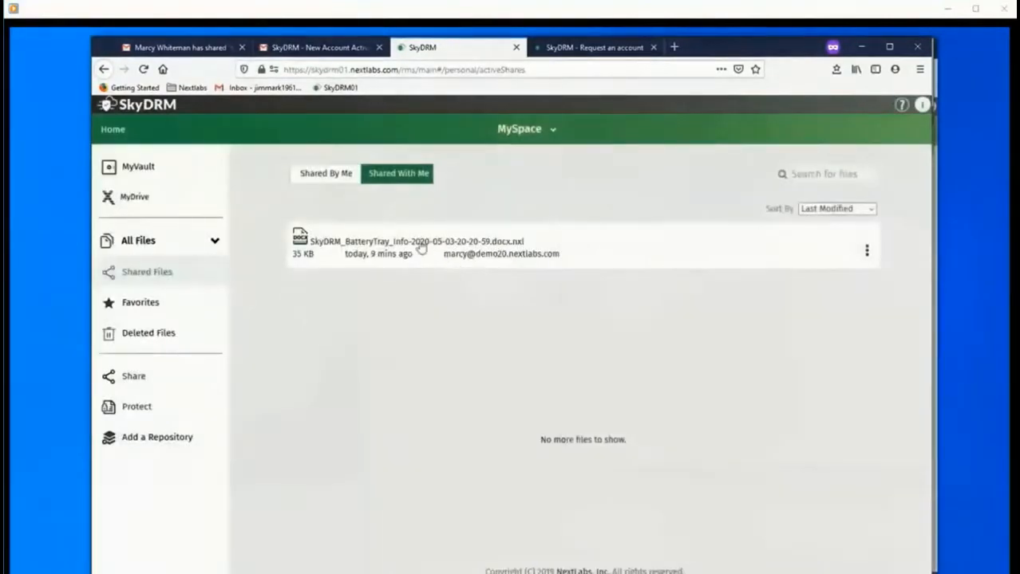
left_click(422, 243)
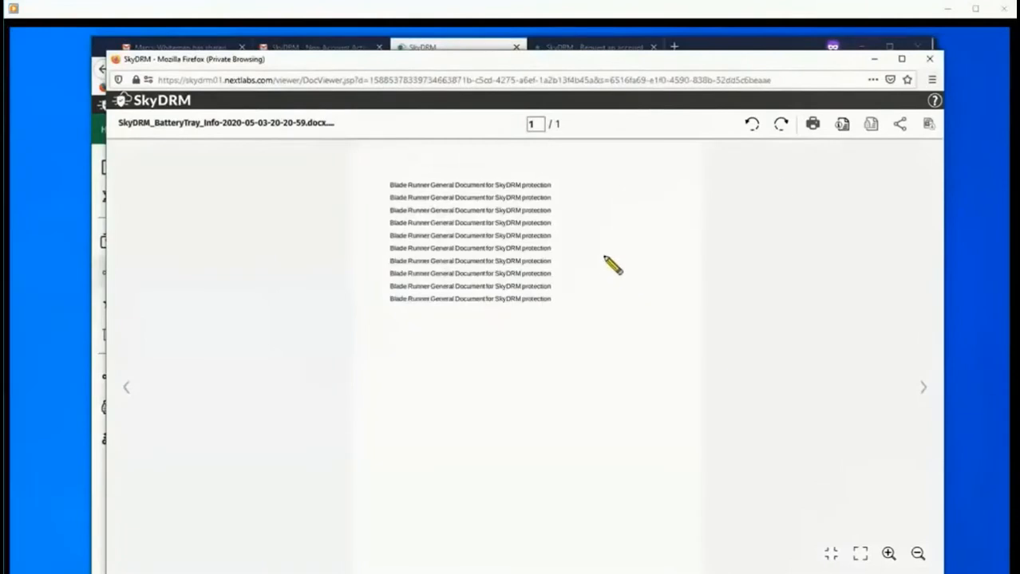
left_click(928, 61)
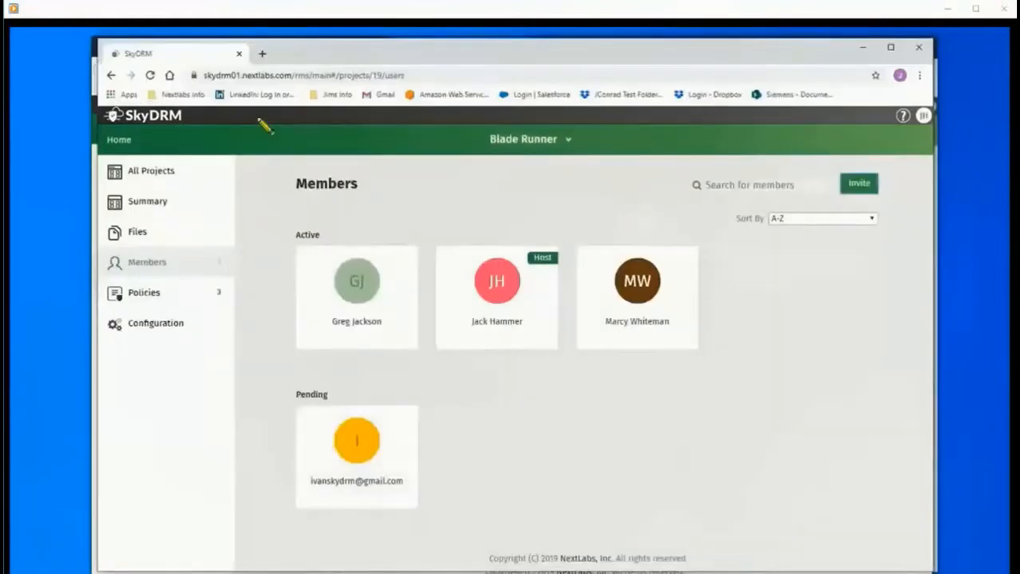
Reload the Blade Runner Members page so it shows all four active members.
left_click(149, 75)
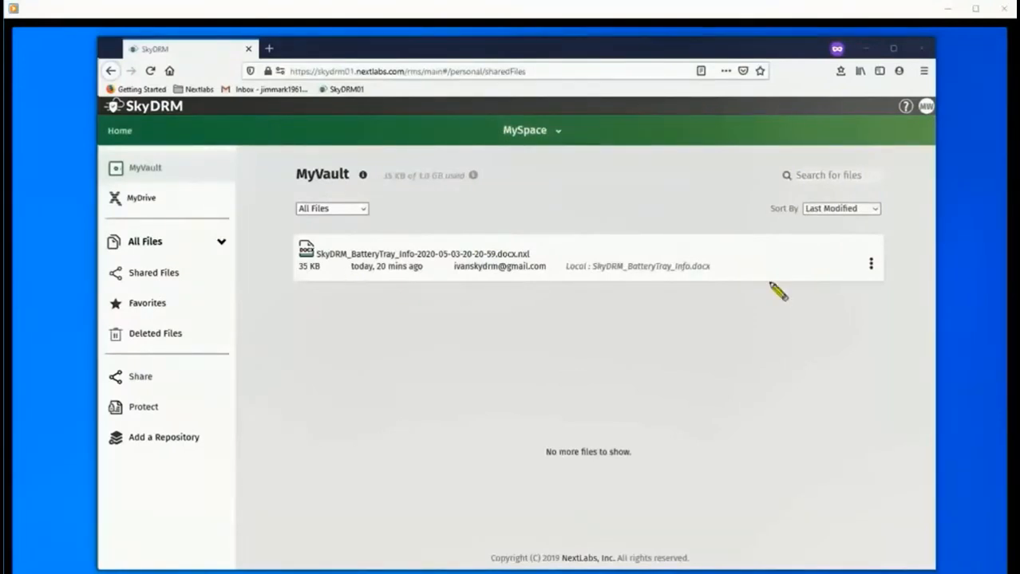
mouse_move(871, 273)
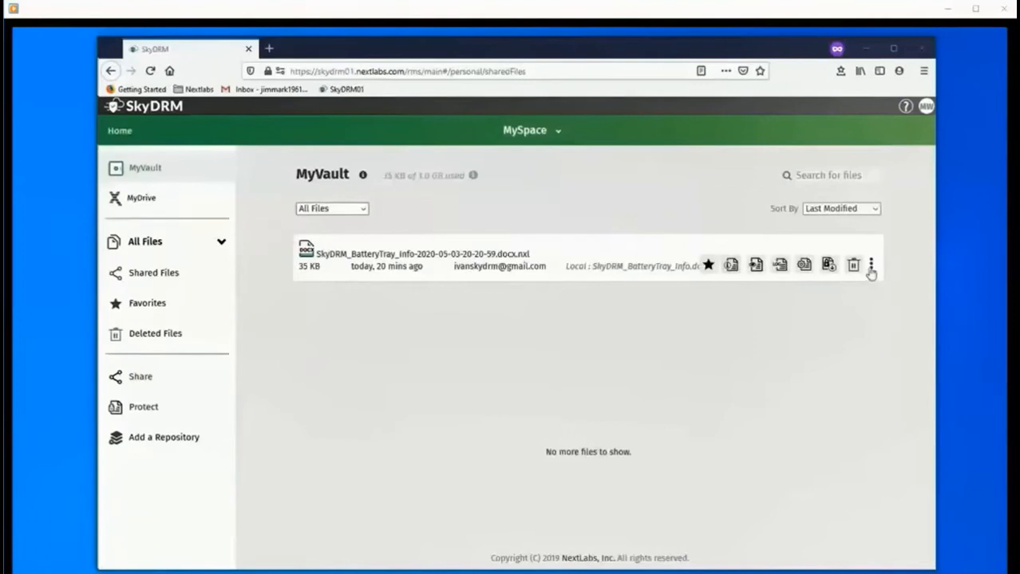
left_click(781, 268)
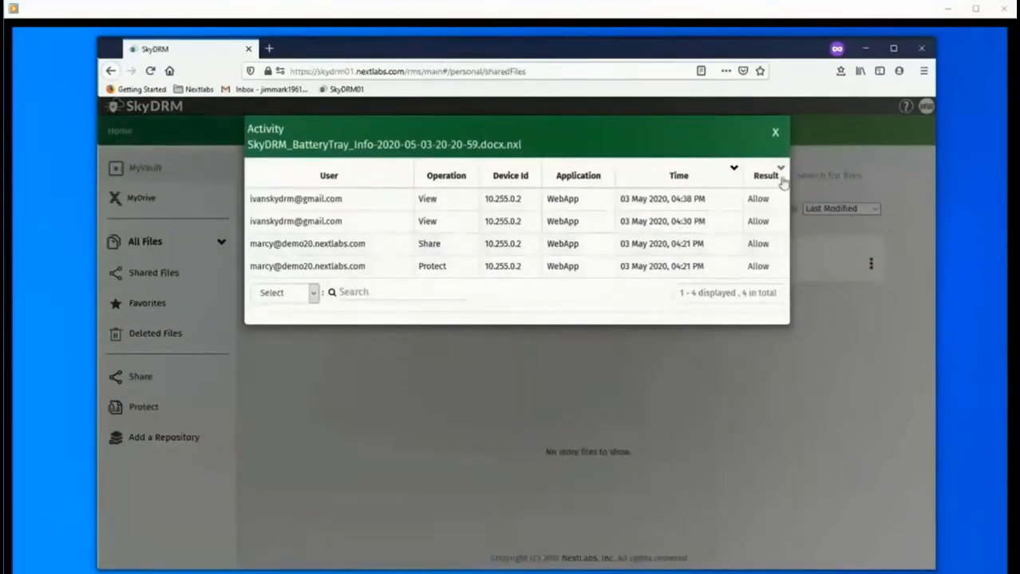
left_click(775, 132)
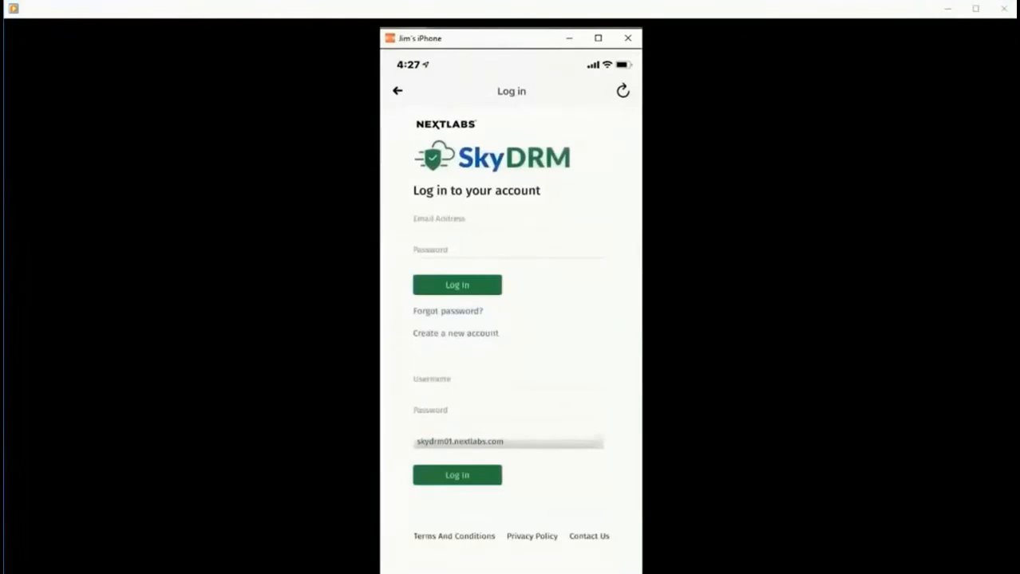
Sign in to the demo20.nextlabs.com server with the account username and password.
left_click(507, 387)
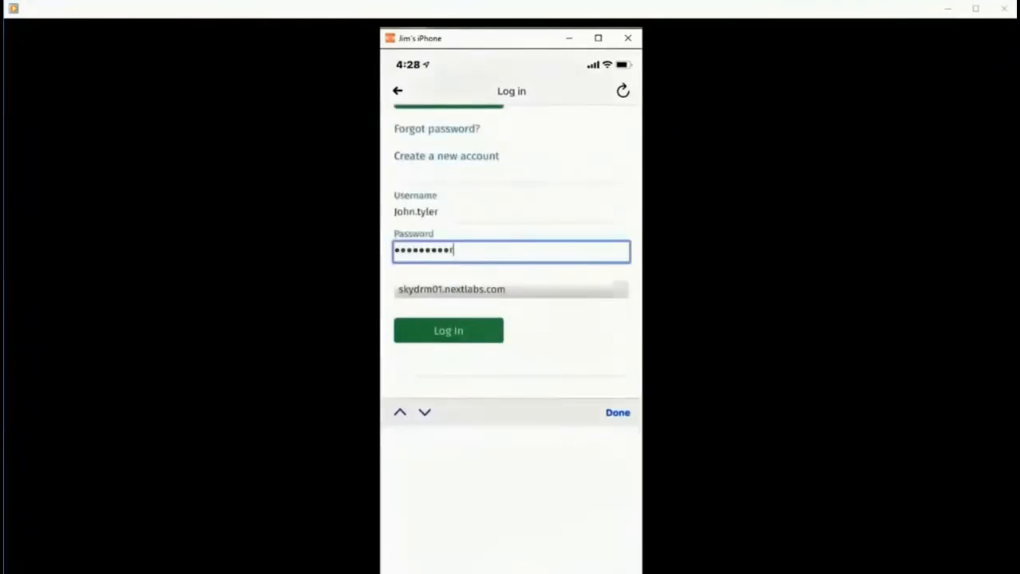
left_click(510, 290)
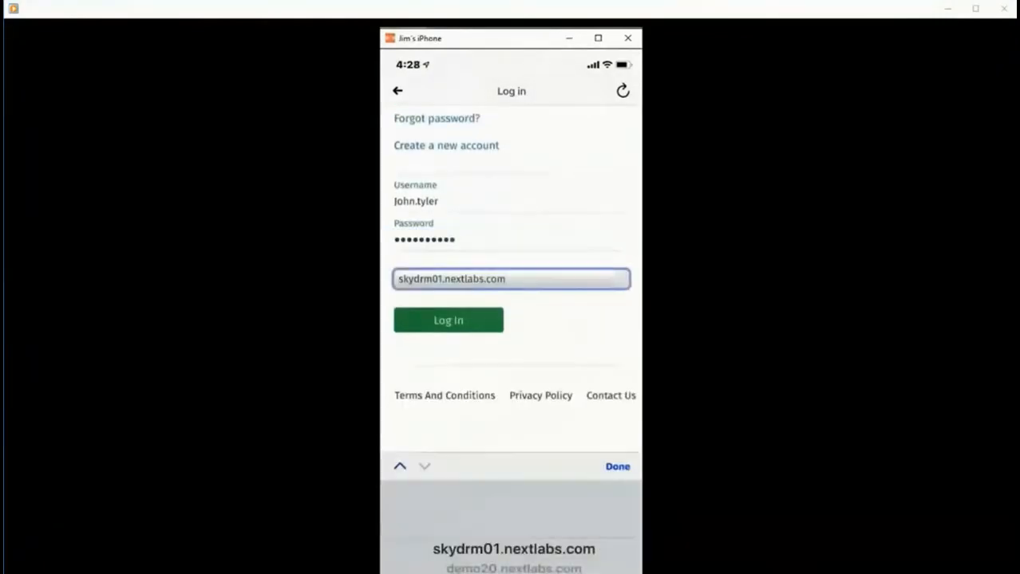
scroll(513, 549, "down", 1)
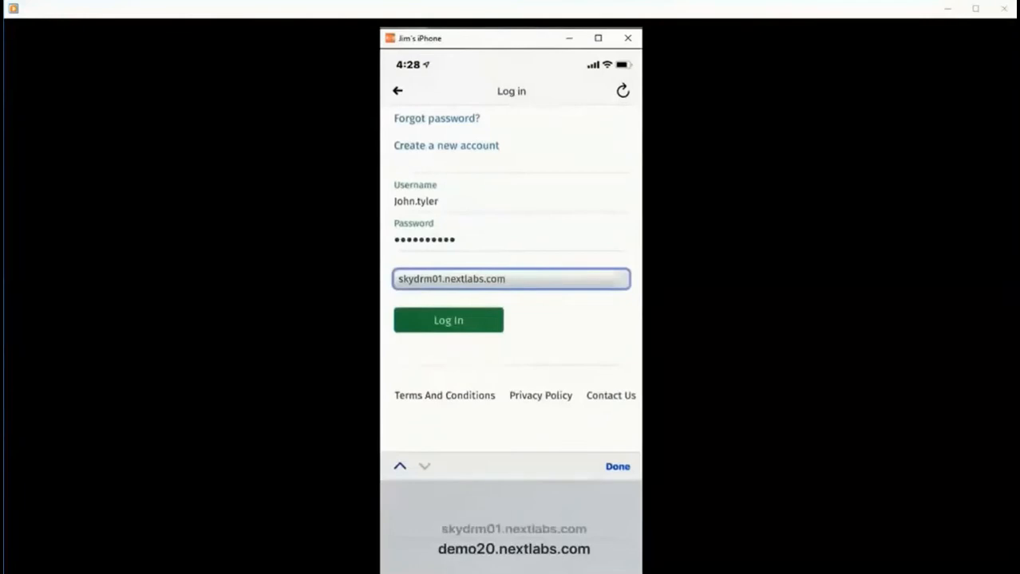
left_click(617, 467)
left_click(448, 447)
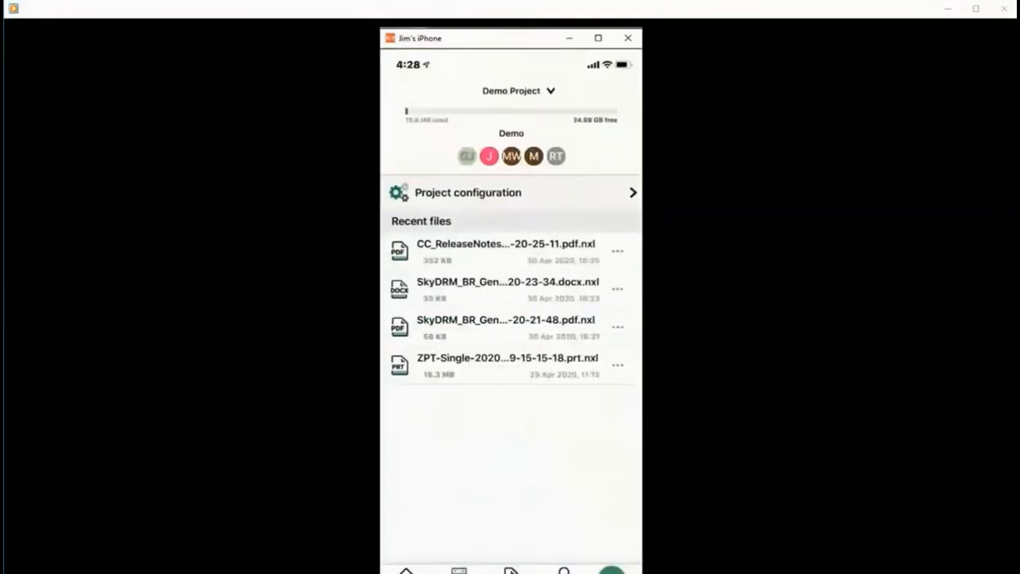
Open Demo Project's CC_ReleaseNotes.pdf.nxl from Recent files and scroll through it.
left_click(511, 251)
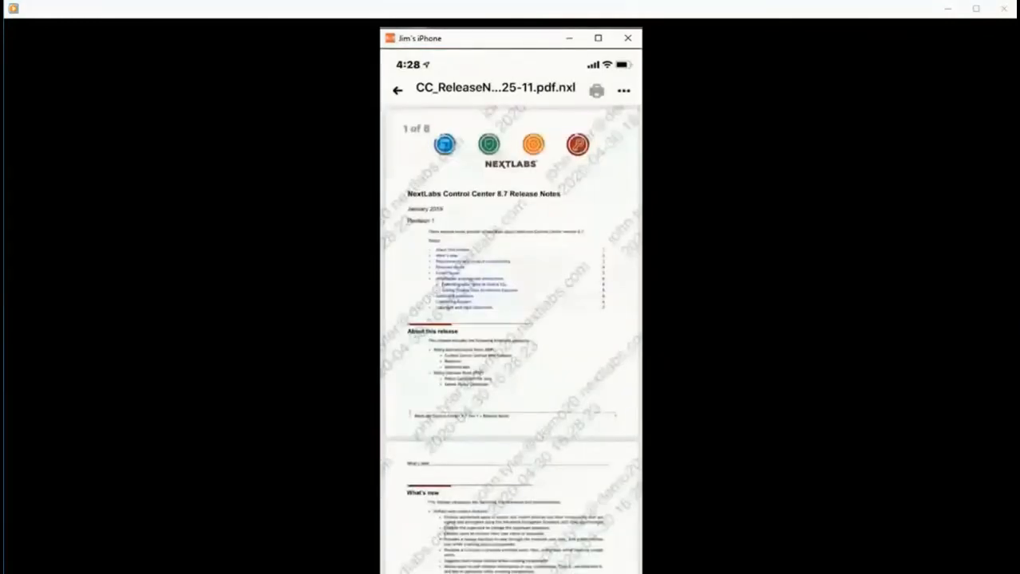
scroll(510, 339, "down", 5)
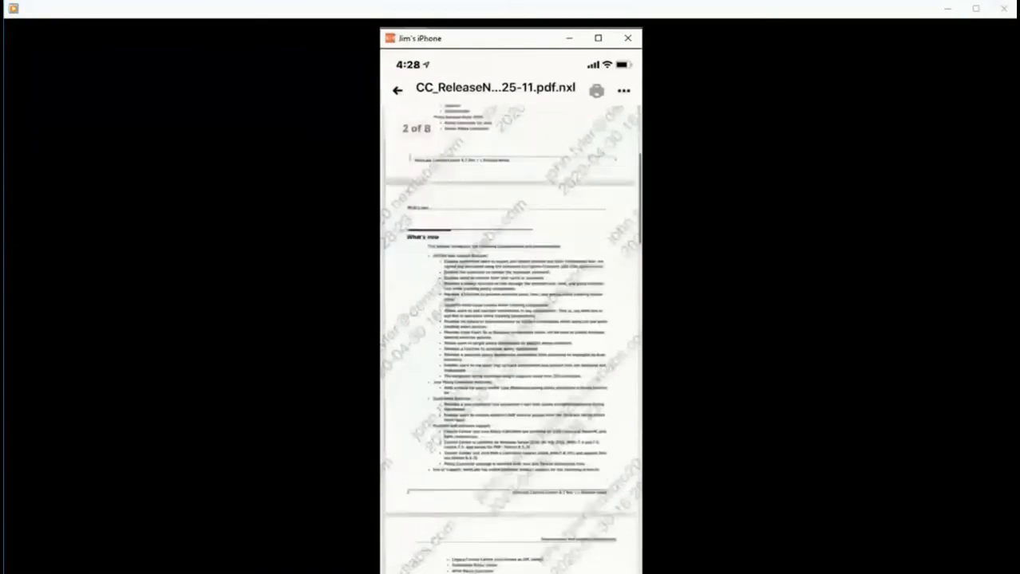
scroll(511, 340, "up", 5)
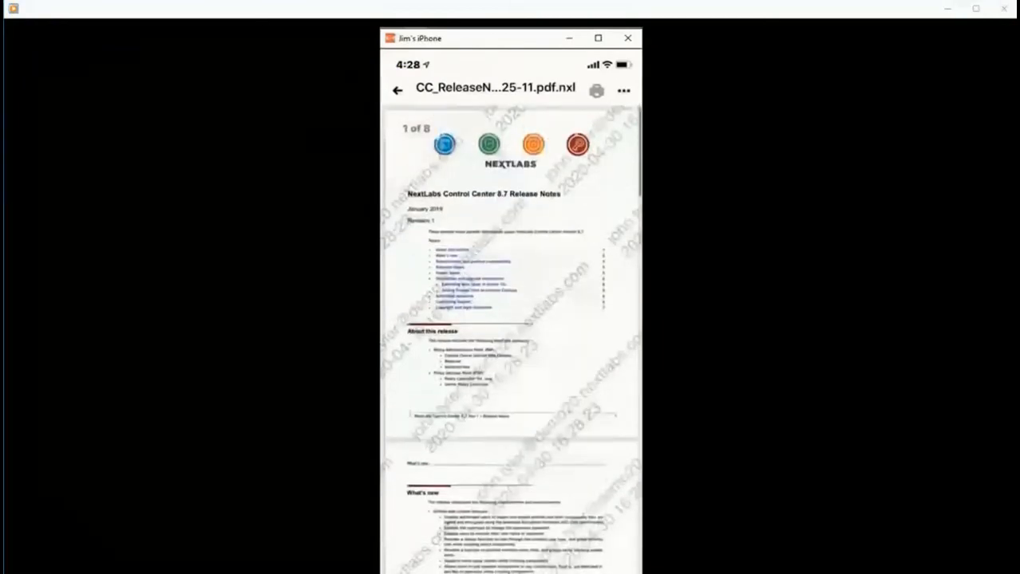